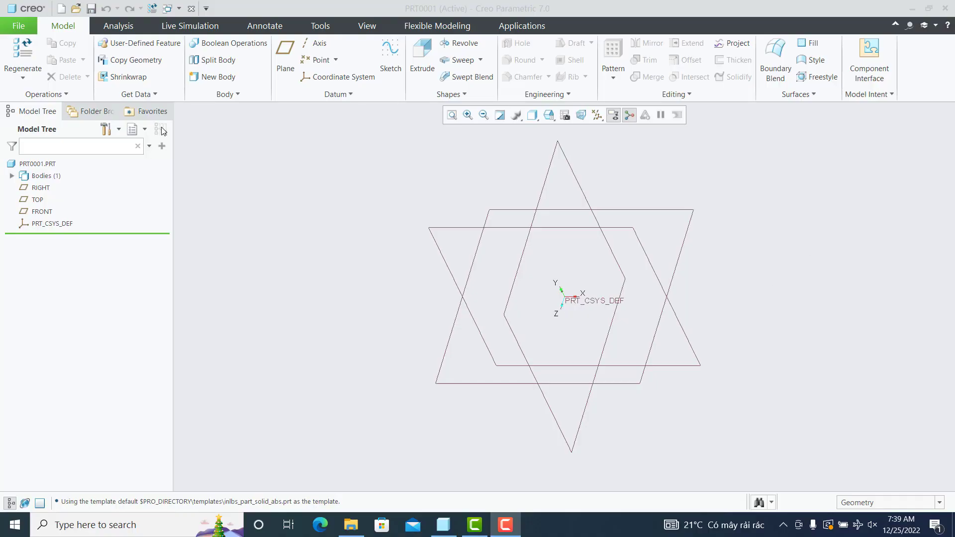
Start a sketch on the TOP plane and draw two circles, one at the origin and one to its right
left_click(402, 75)
left_click(685, 239)
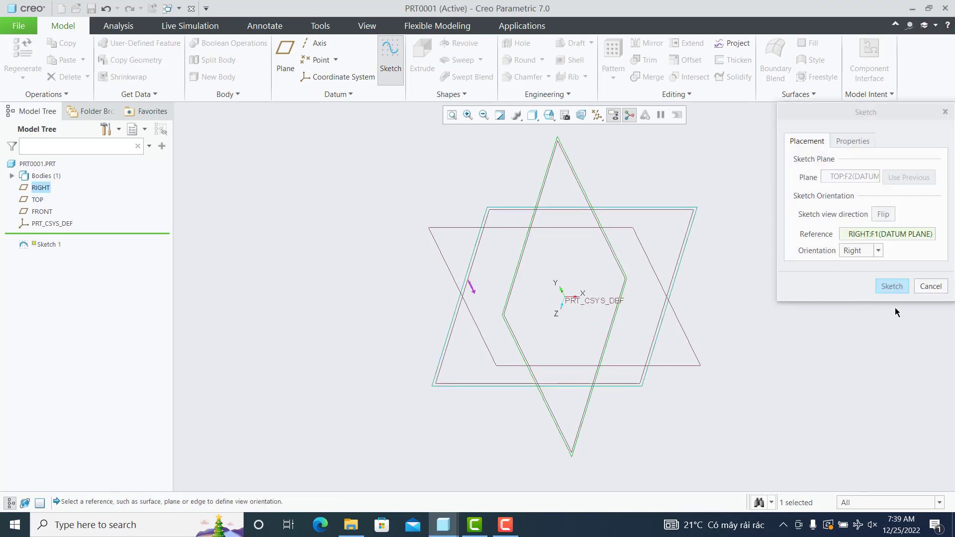
left_click(893, 286)
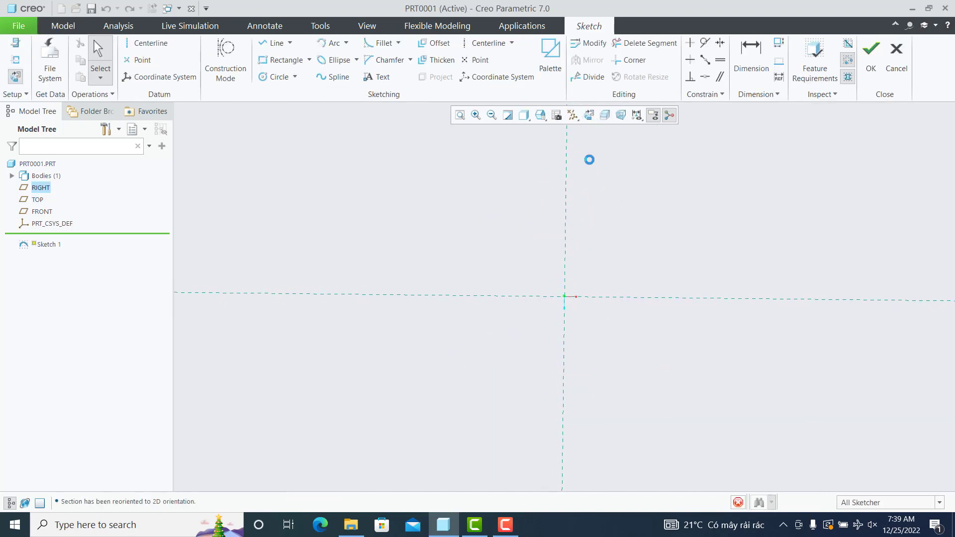
left_click(275, 77)
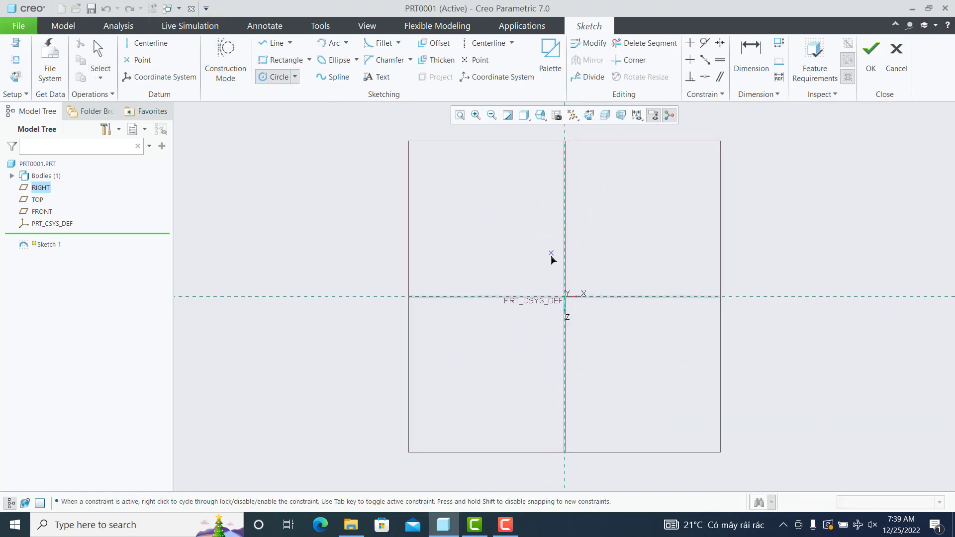
left_click(565, 297)
left_click(631, 250)
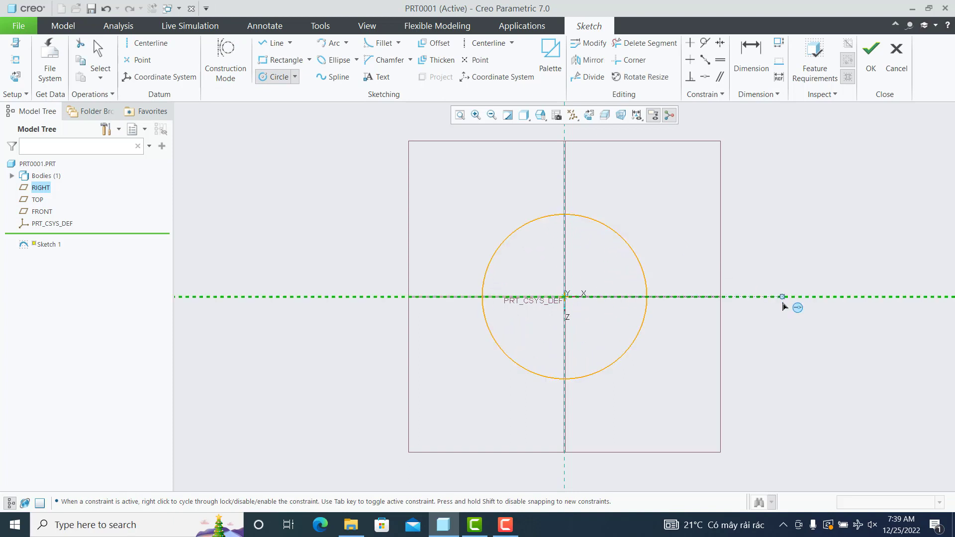
left_click(704, 298)
left_click(710, 258)
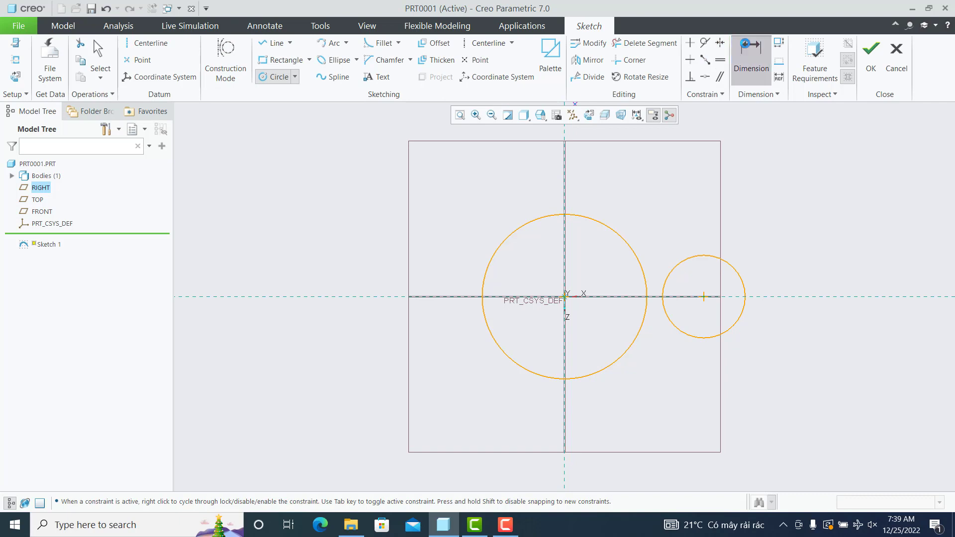
Dimension the circles to Ø200 and Ø120 with their centres 100 apart
left_click(751, 57)
double_click(457, 219)
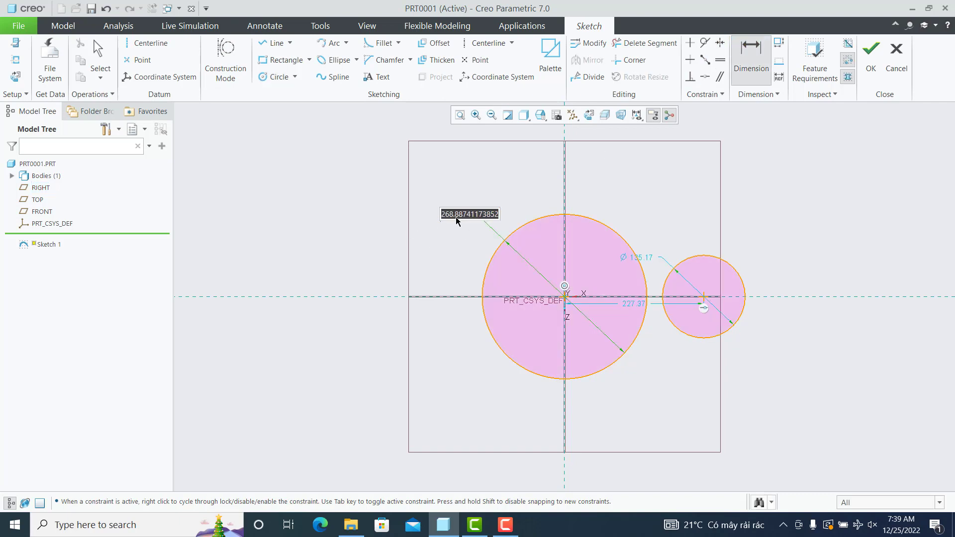
type("200")
key("Return")
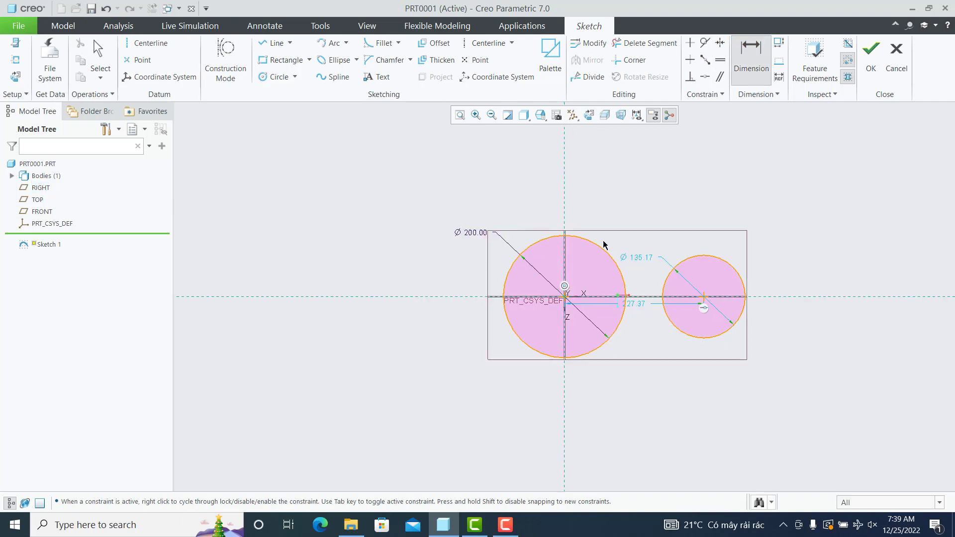
double_click(644, 262)
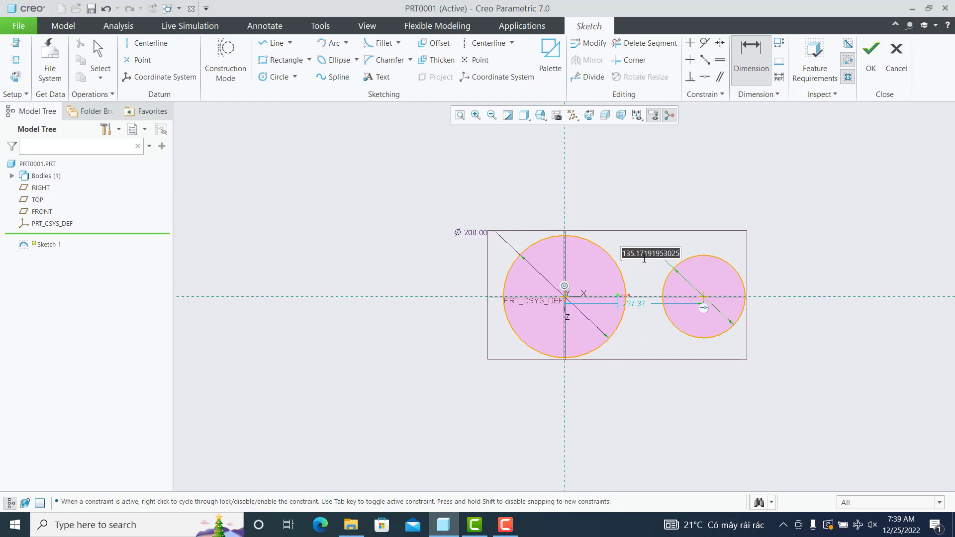
type("120")
key("Return")
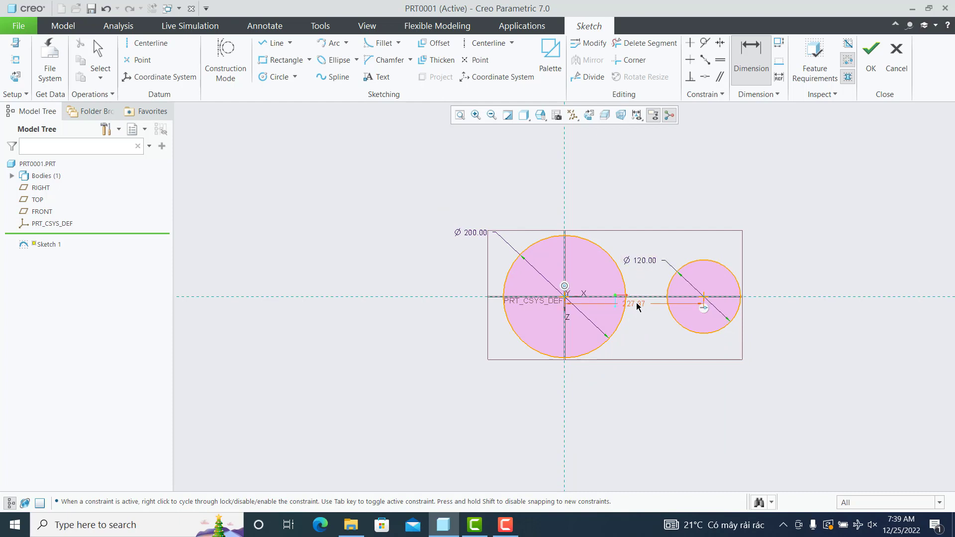
double_click(635, 304)
type("100")
key("Return")
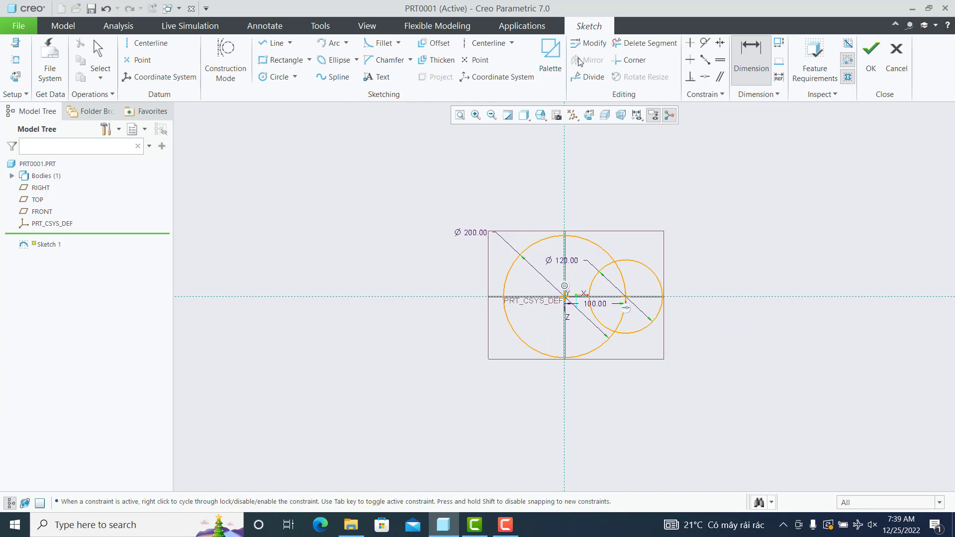
Draw one line above and one line below the two circles
left_click(273, 43)
scroll(557, 198, "down", 2)
left_click(584, 210)
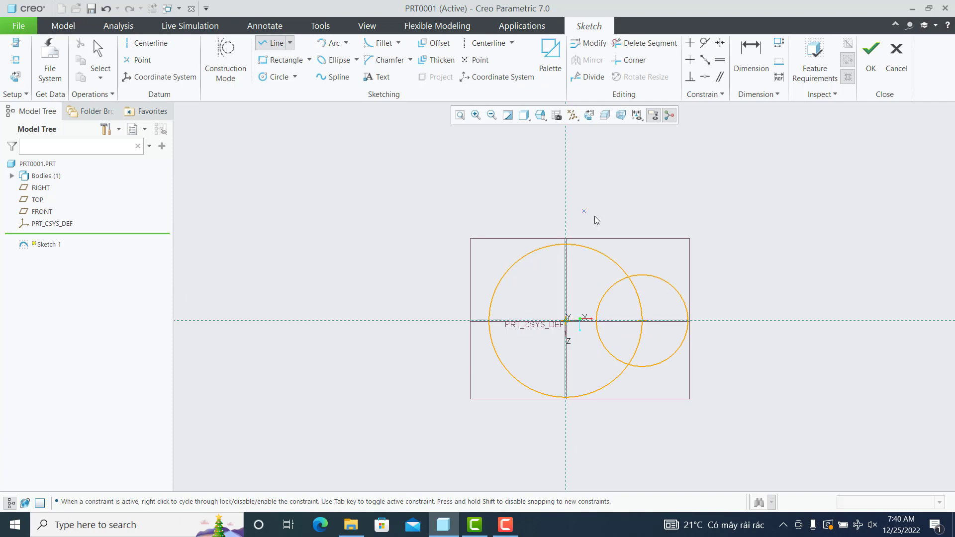
scroll(705, 257, "down", 2)
left_click(712, 262)
middle_click(712, 261)
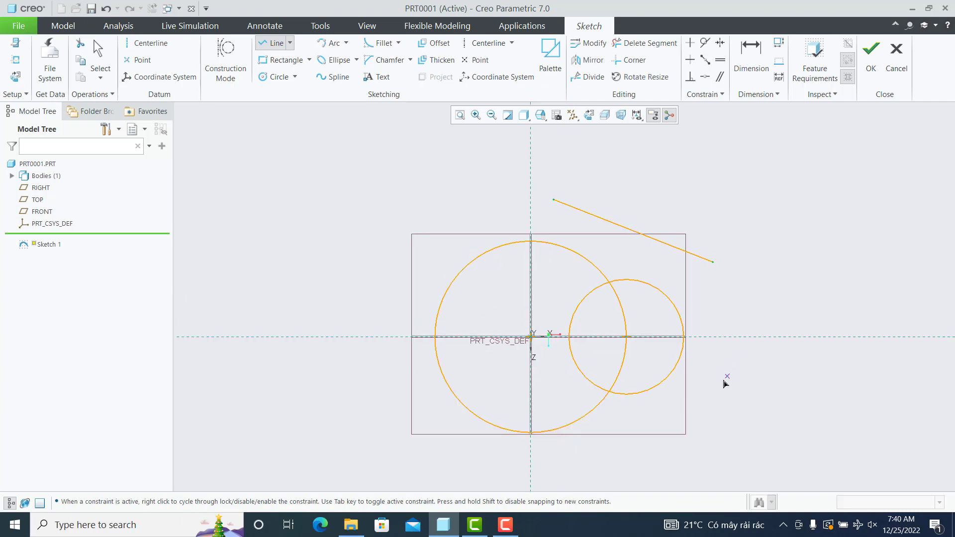
left_click(722, 382)
left_click(575, 466)
middle_click(592, 349)
middle_click(592, 350)
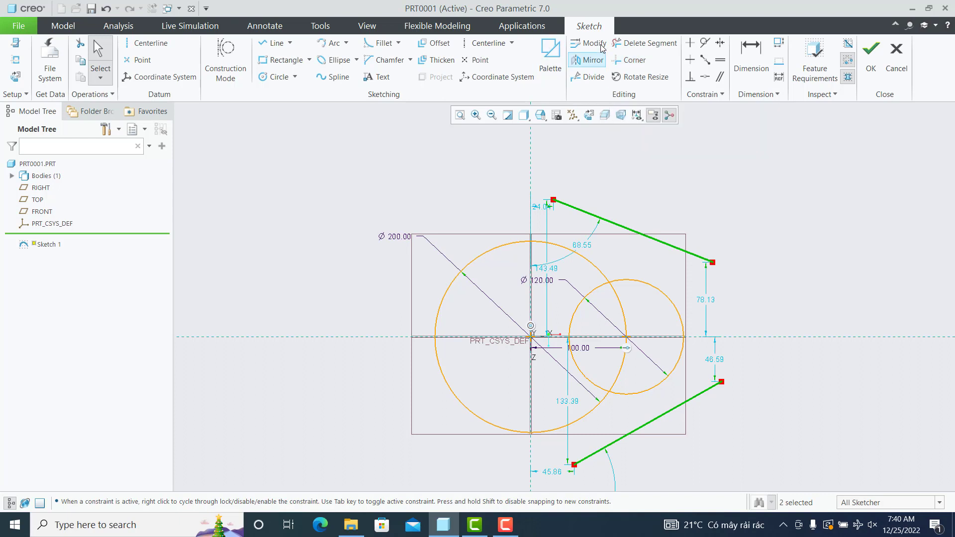
Make the top and bottom lines each tangent to both the Ø200 and Ø120 circles
left_click(705, 43)
left_click(575, 212)
left_click(584, 256)
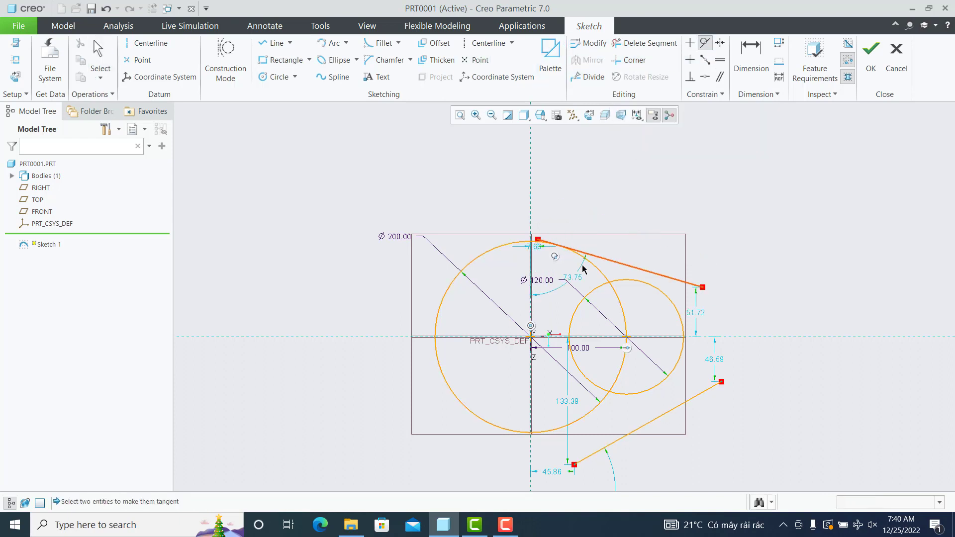
left_click(659, 290)
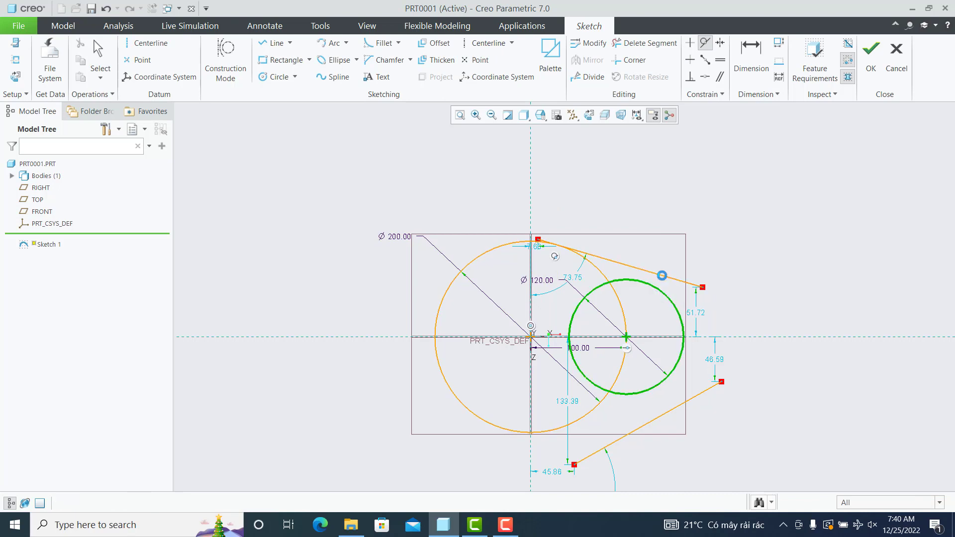
left_click(662, 275)
left_click(593, 411)
left_click(618, 449)
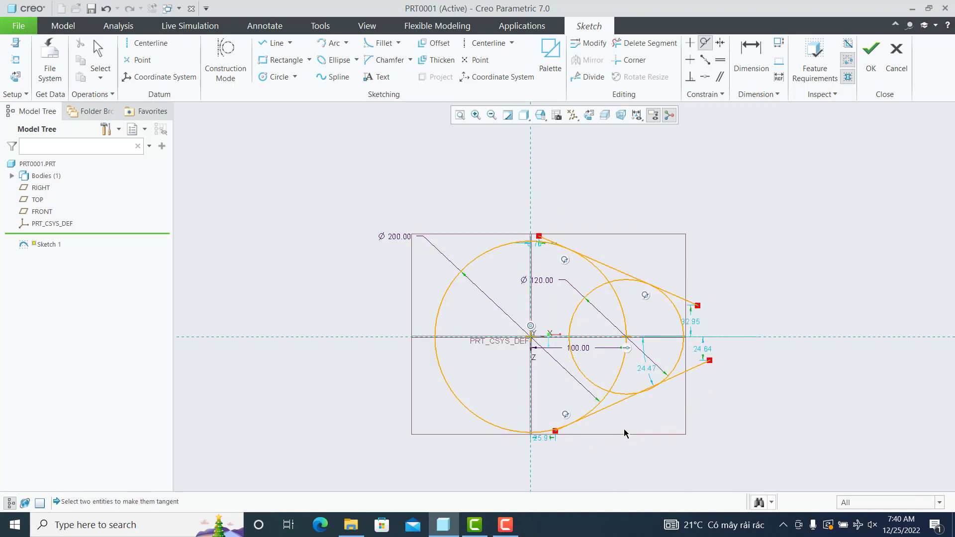
left_click(673, 373)
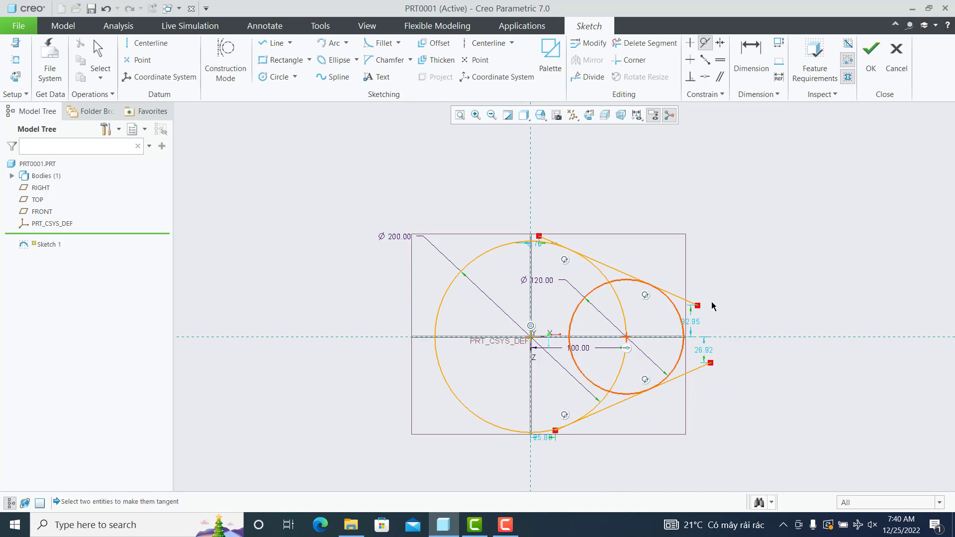
left_click(627, 44)
Trim the overhanging line ends, inner arcs and leftover stubs into one closed outline
left_click_drag(681, 247, 710, 386)
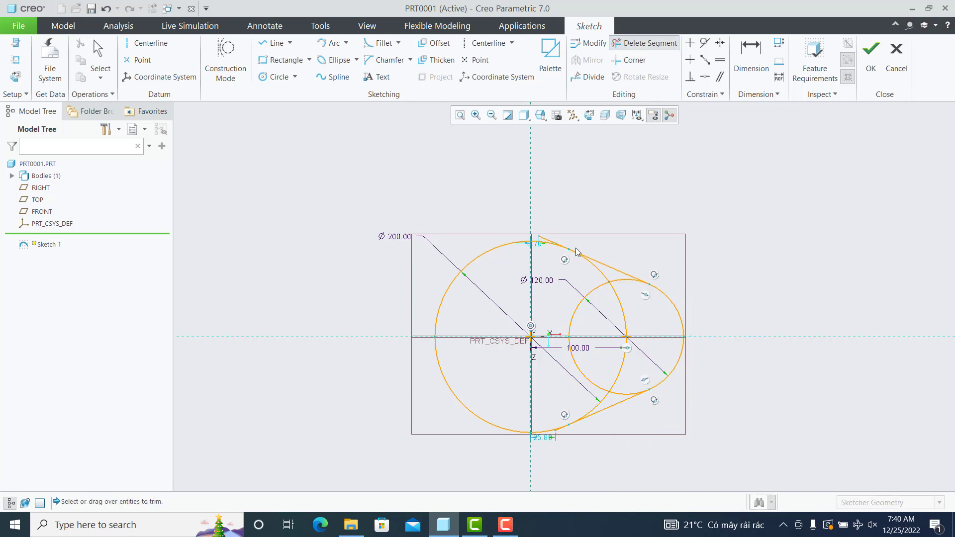
mouse_move(632, 305)
left_mouse_down()
mouse_move(619, 394)
mouse_move(598, 404)
left_mouse_up()
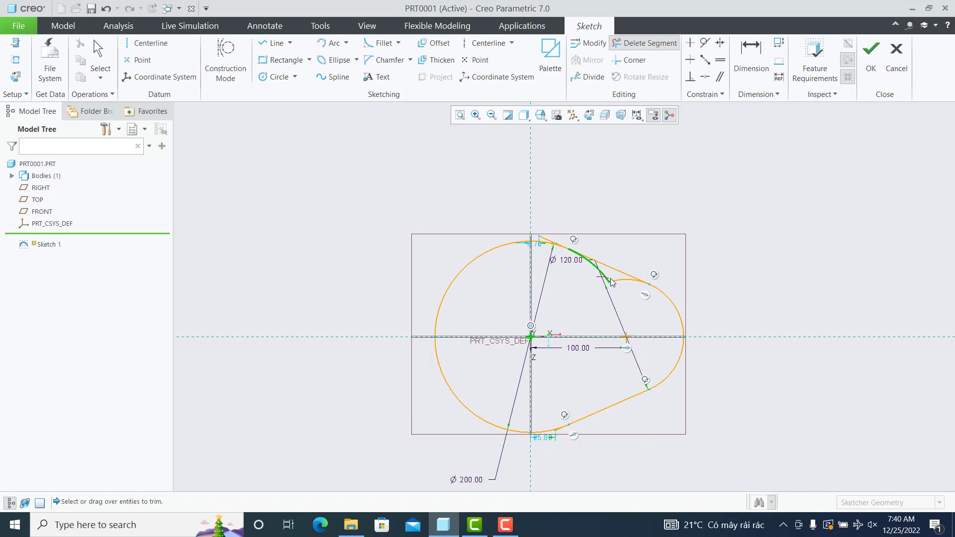
scroll(584, 271, "down", 1)
scroll(583, 270, "down", 2)
scroll(572, 259, "down", 2)
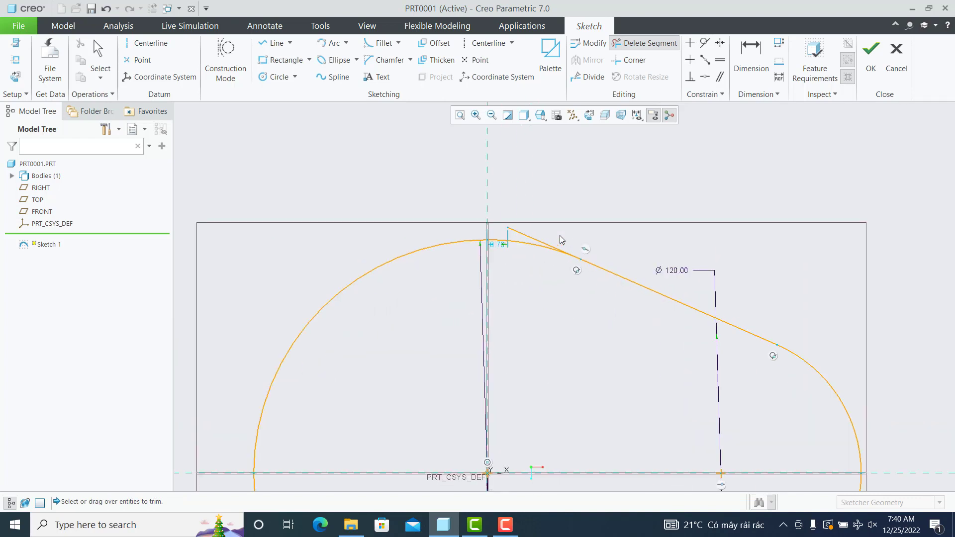
mouse_move(557, 220)
left_mouse_down()
mouse_move(535, 239)
mouse_move(498, 199)
left_mouse_up()
left_click(460, 115)
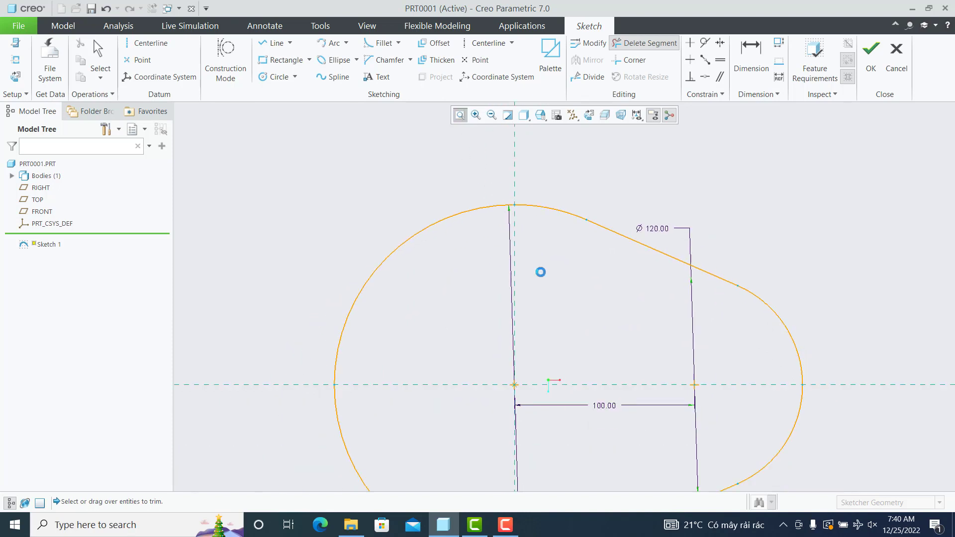
scroll(592, 410, "down", 2)
scroll(592, 410, "up", 1)
scroll(582, 429, "down", 3)
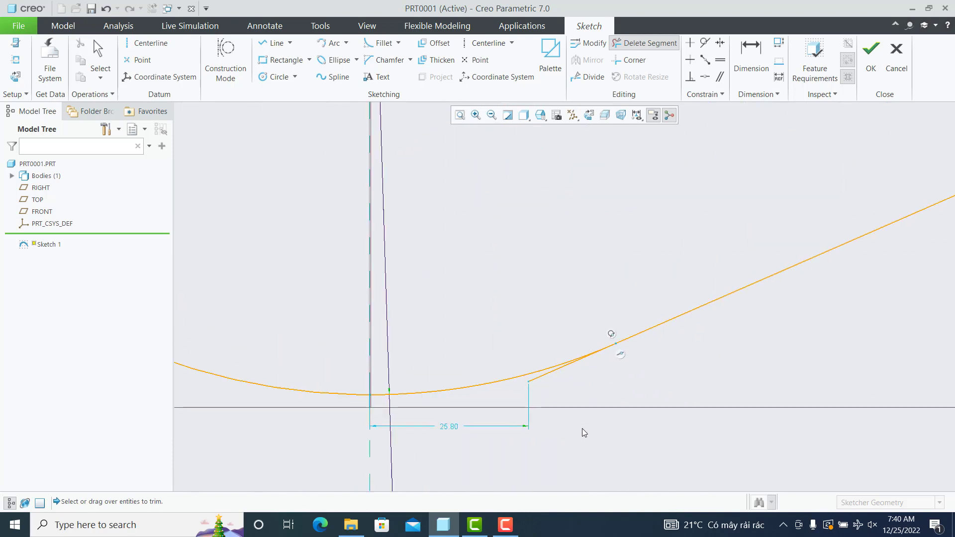
scroll(572, 413, "down", 1)
left_click_drag(561, 377, 530, 369)
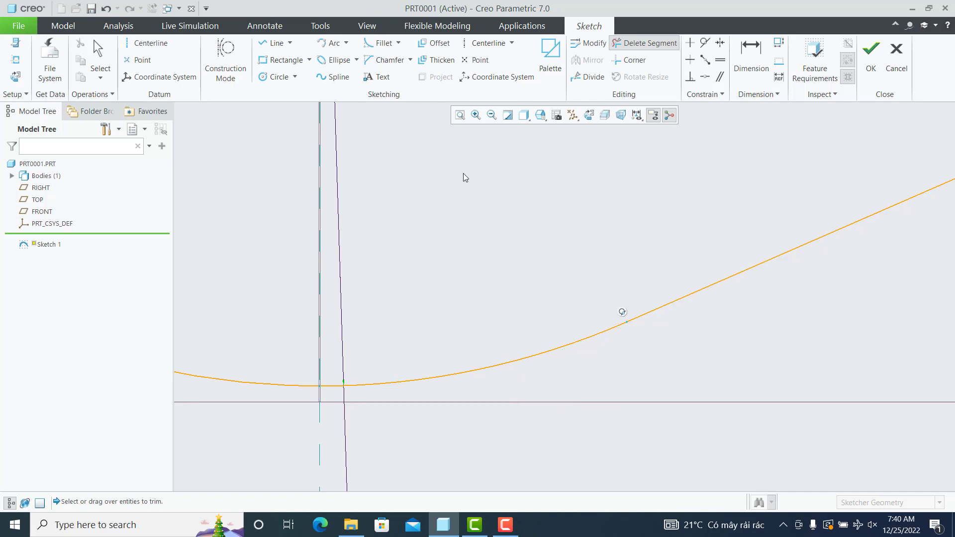
left_click(461, 115)
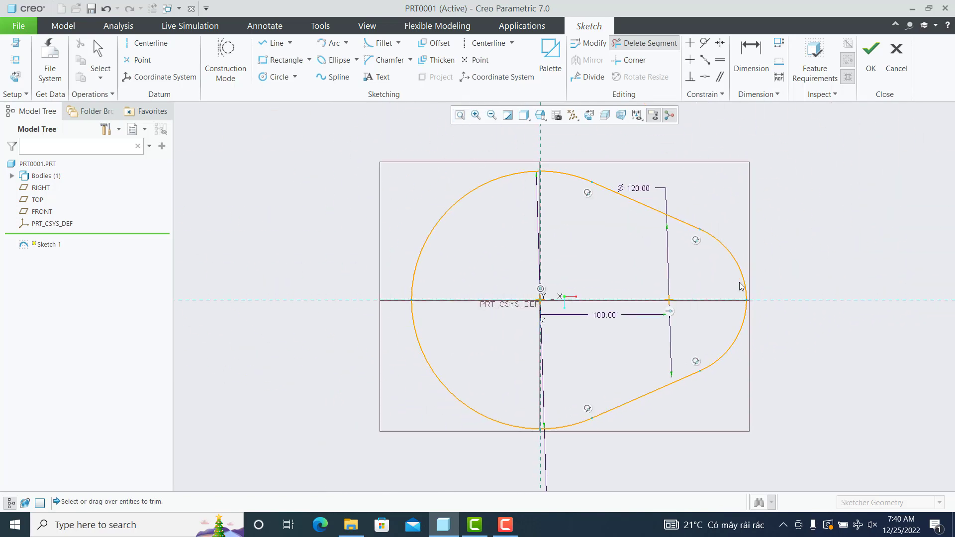
Finish the outline sketch, complete the Fill 1 surface and deselect it
left_click(877, 84)
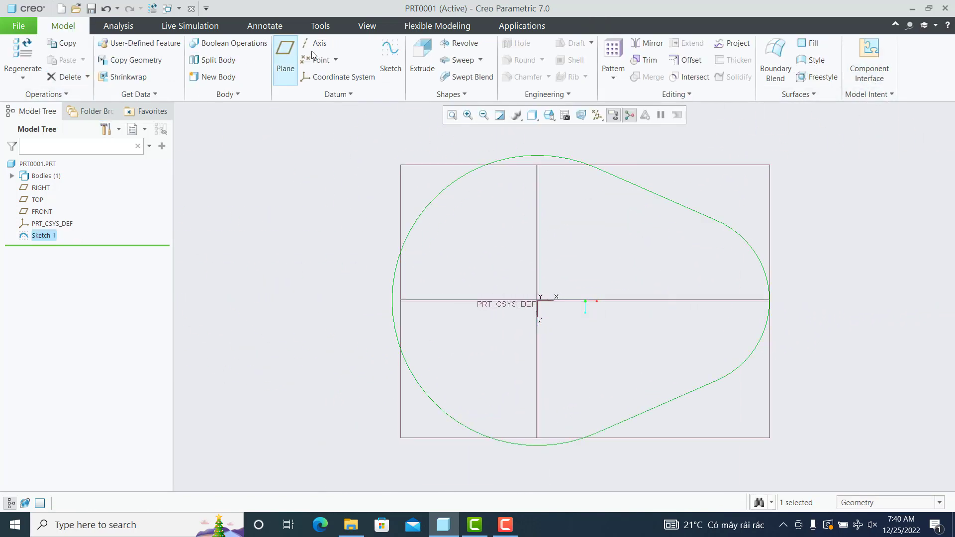
left_click(808, 44)
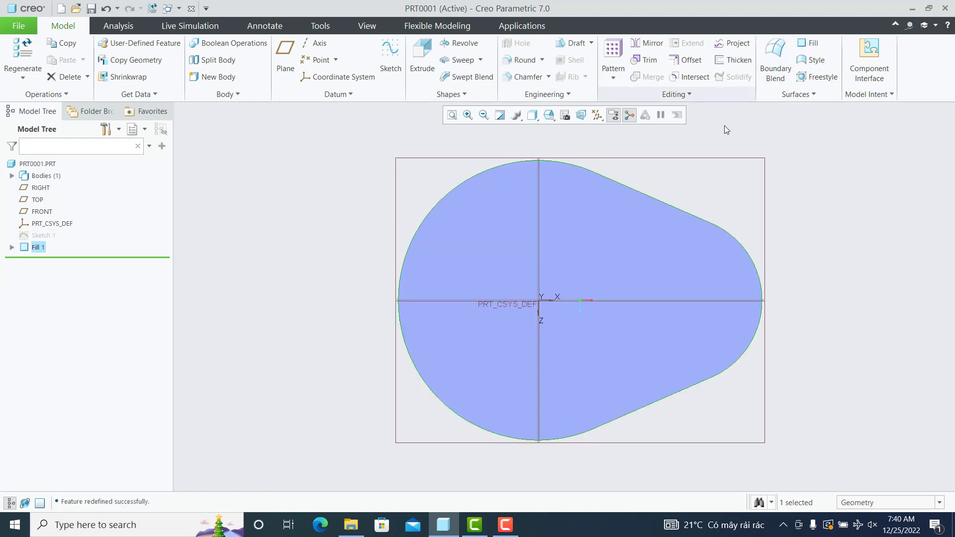
left_click(304, 185)
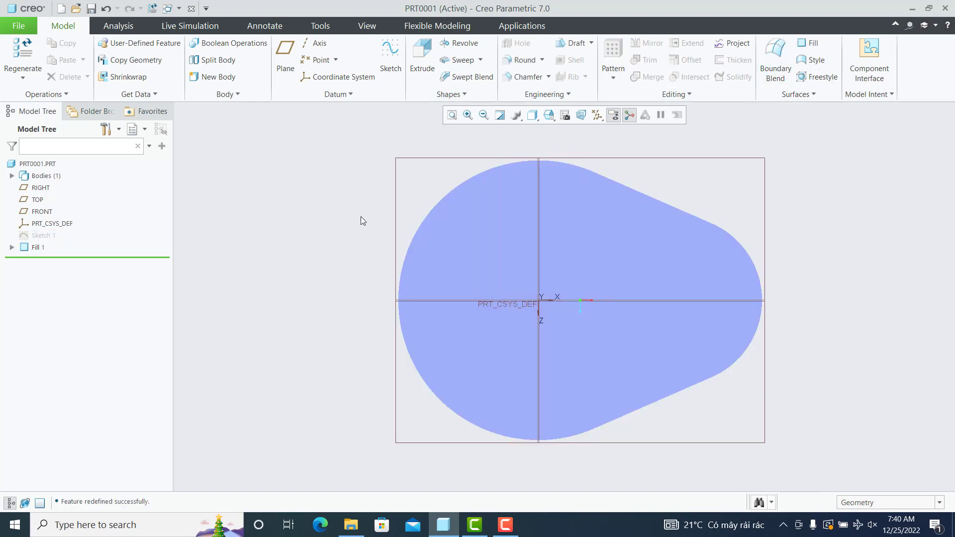
left_click(391, 55)
Place Sketch 2 on the TOP plane and draw a circle at the origin, then edit its diameter
left_click(405, 155)
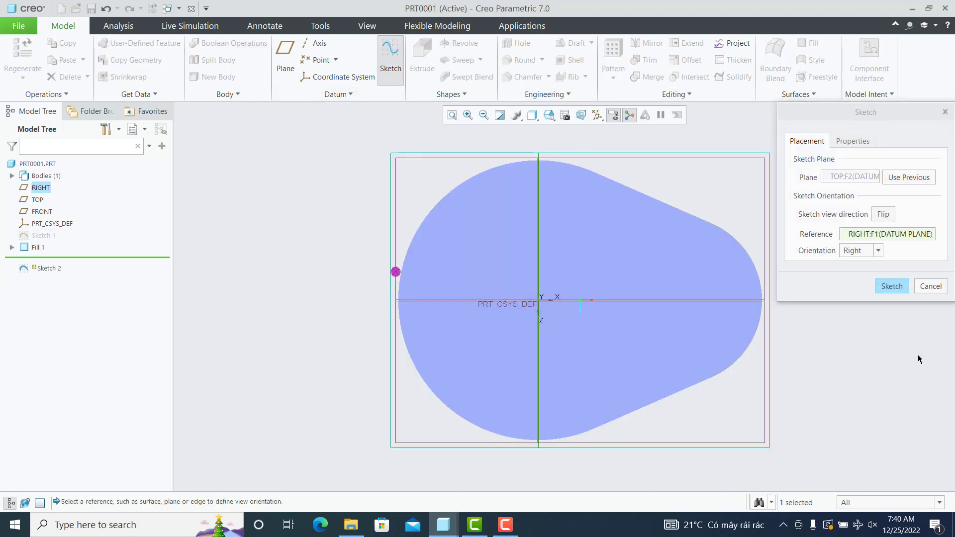
left_click(907, 288)
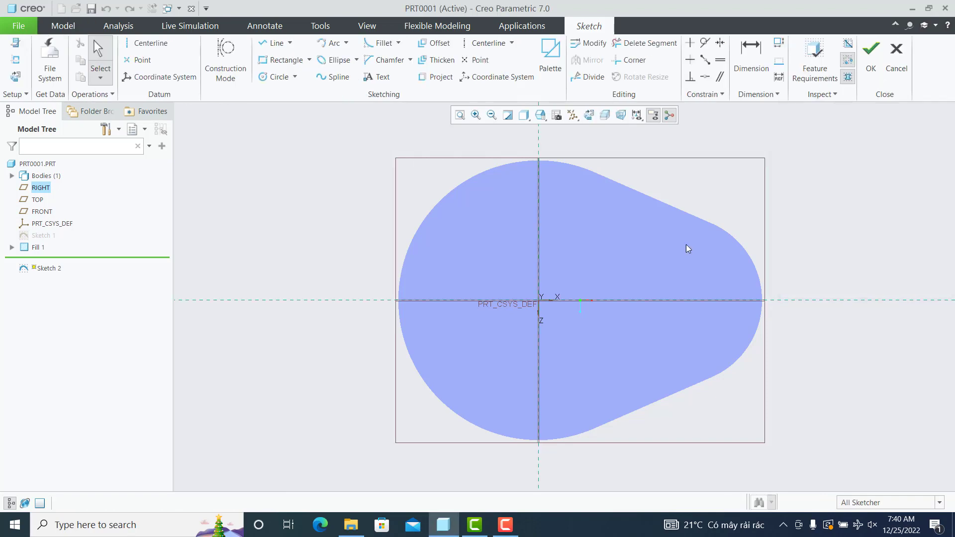
left_click(278, 77)
left_click(538, 300)
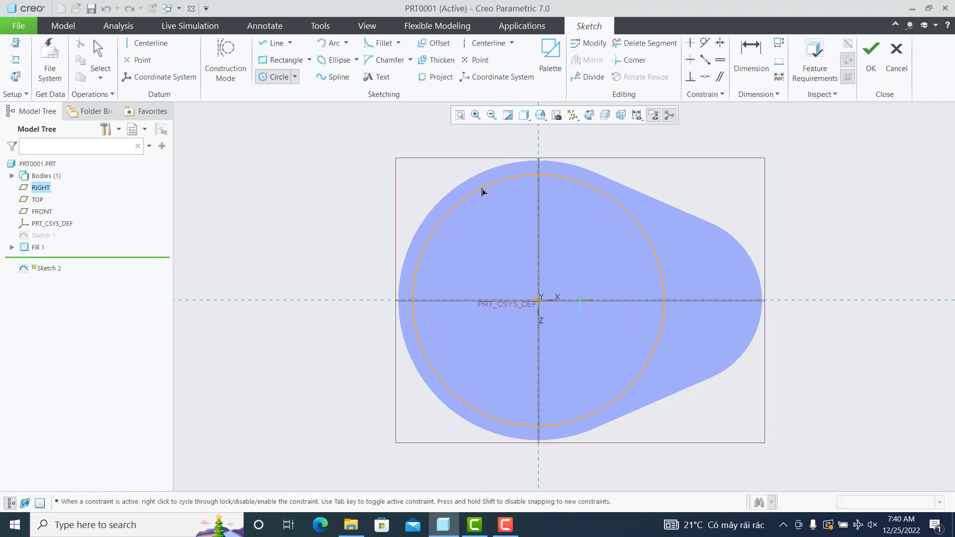
left_click(483, 192)
middle_click(689, 135)
double_click(391, 181)
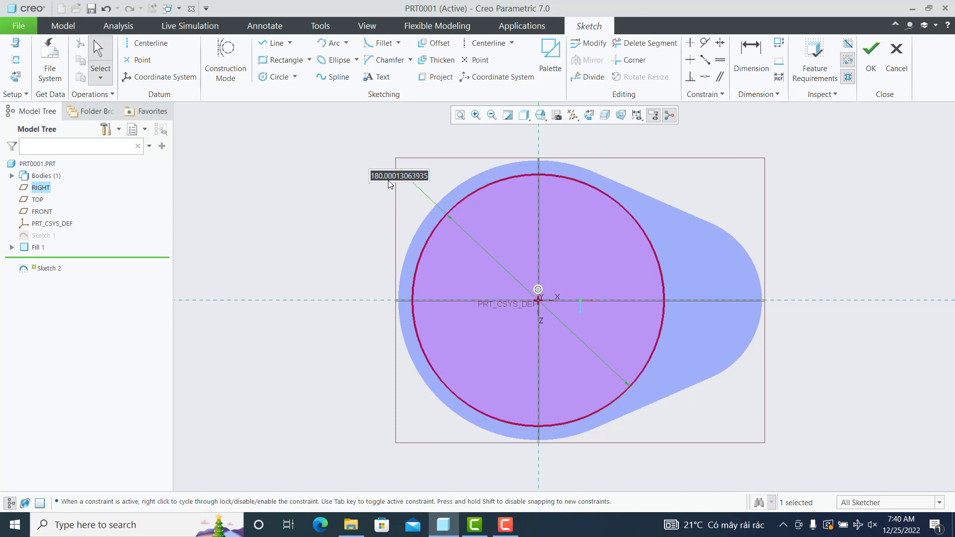
type("180")
key("Return")
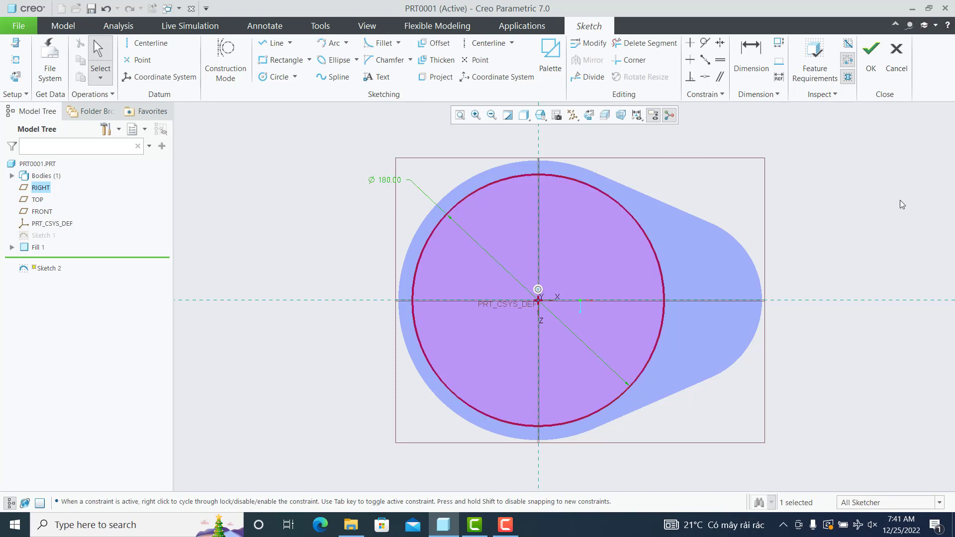
left_click(872, 190)
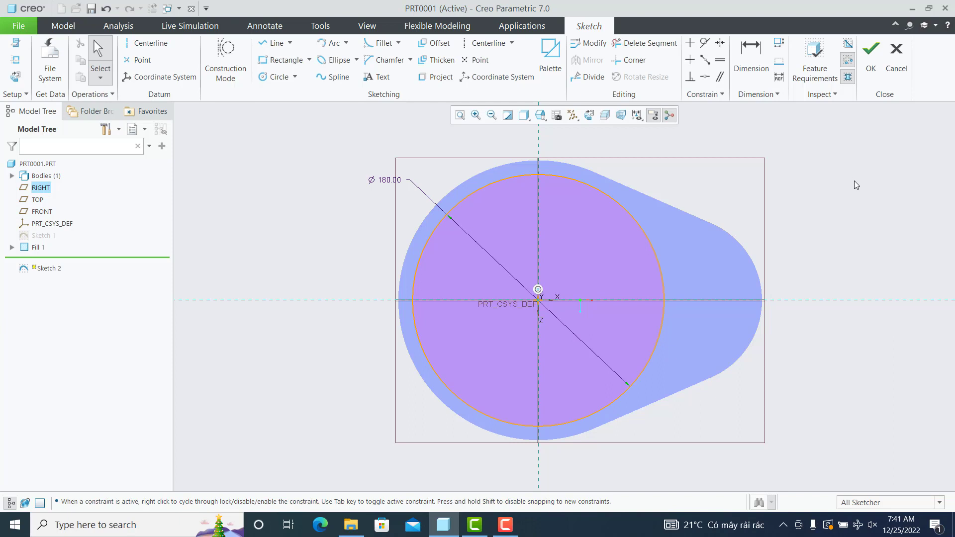
Draw a spline from the circle's top through two interior points to its bottom
left_click(332, 76)
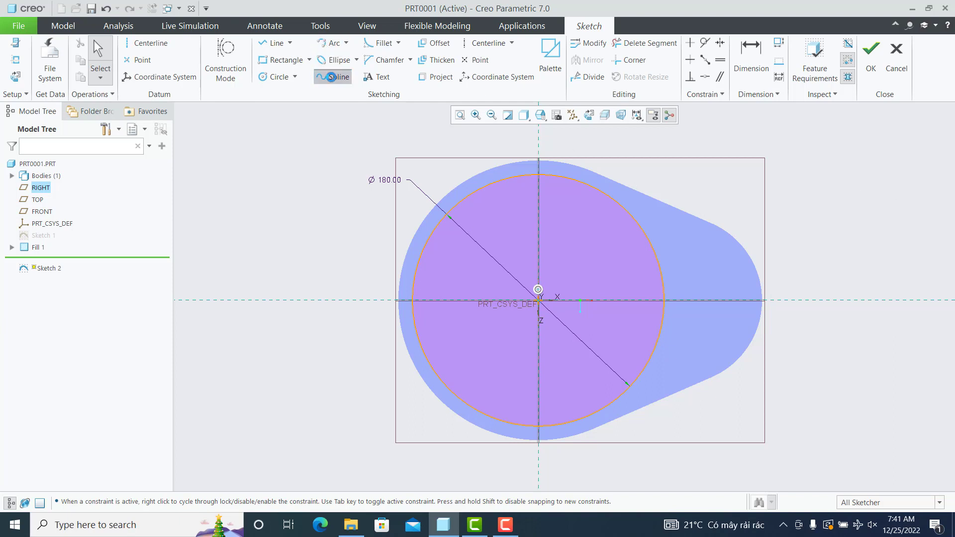
left_click(539, 175)
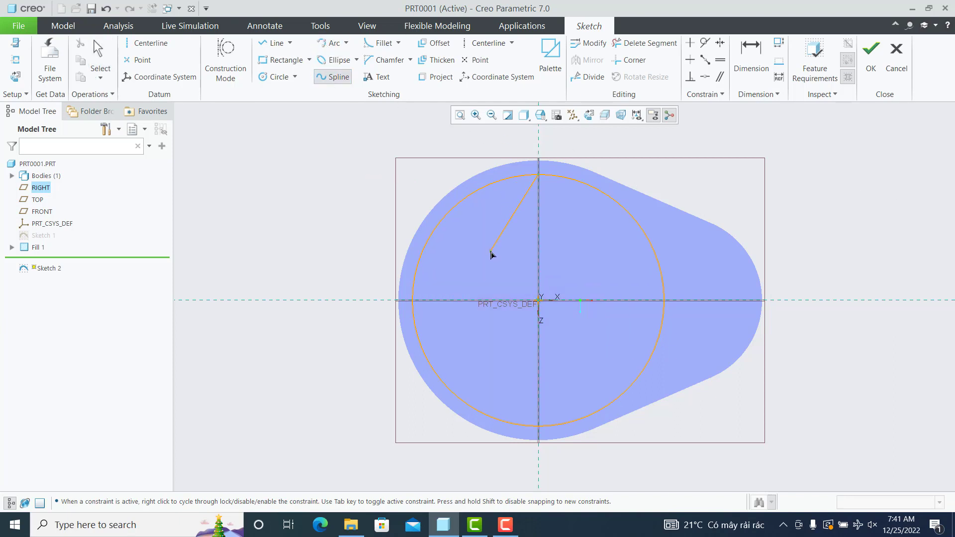
left_click(490, 252)
left_click(526, 323)
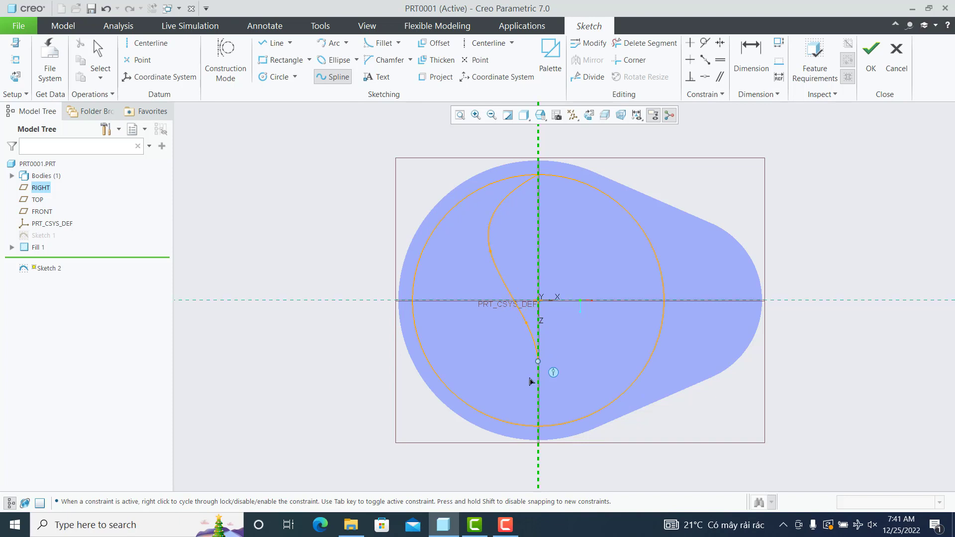
left_click(510, 419)
middle_click(510, 420)
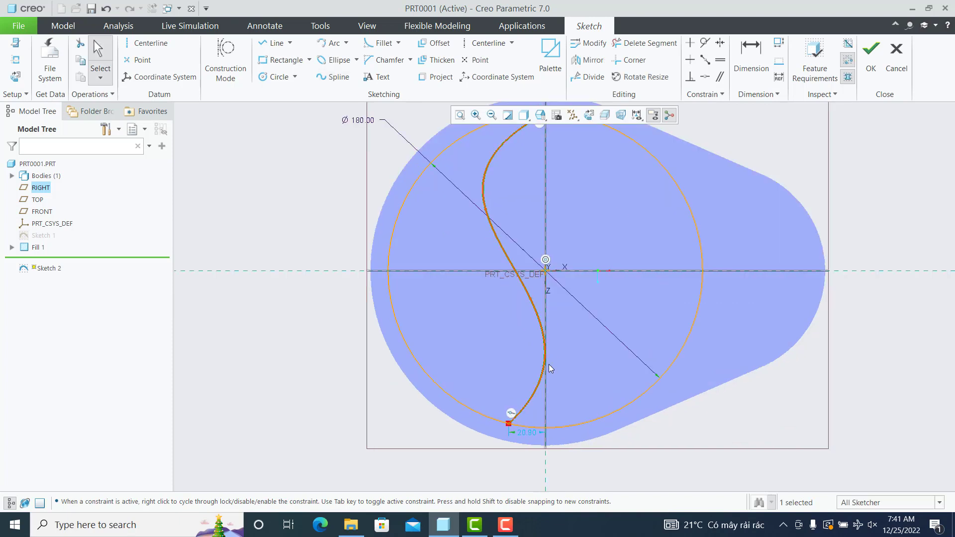
Drag the spline points into an S shape and reset the circle diameter to 180
left_click_drag(486, 210, 512, 227)
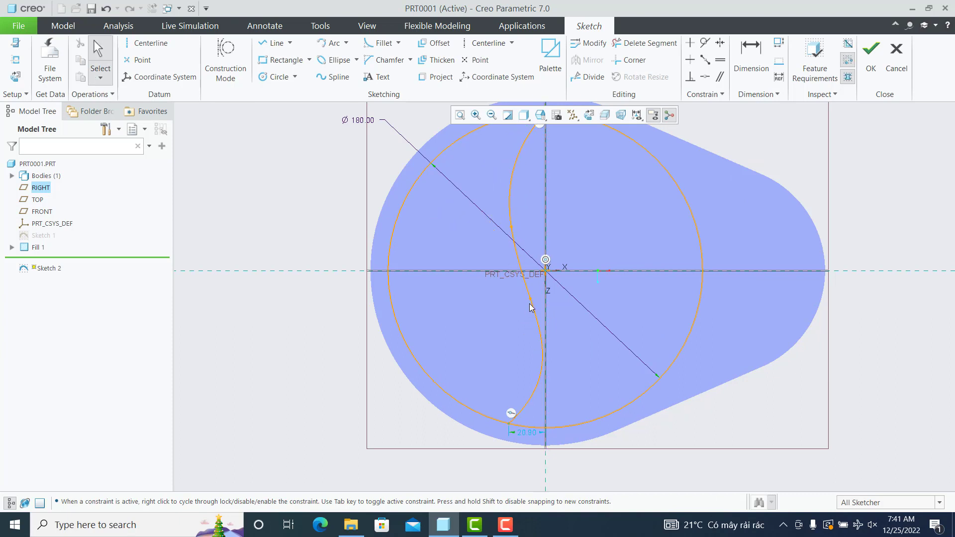
left_click_drag(531, 300, 550, 317)
left_click_drag(567, 340, 579, 338)
left_click(459, 117)
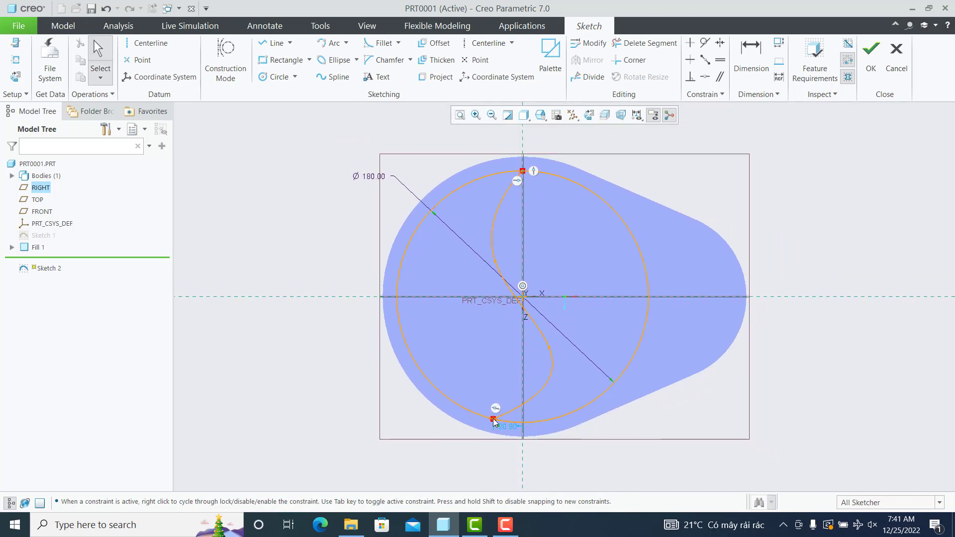
left_click_drag(494, 422, 507, 422)
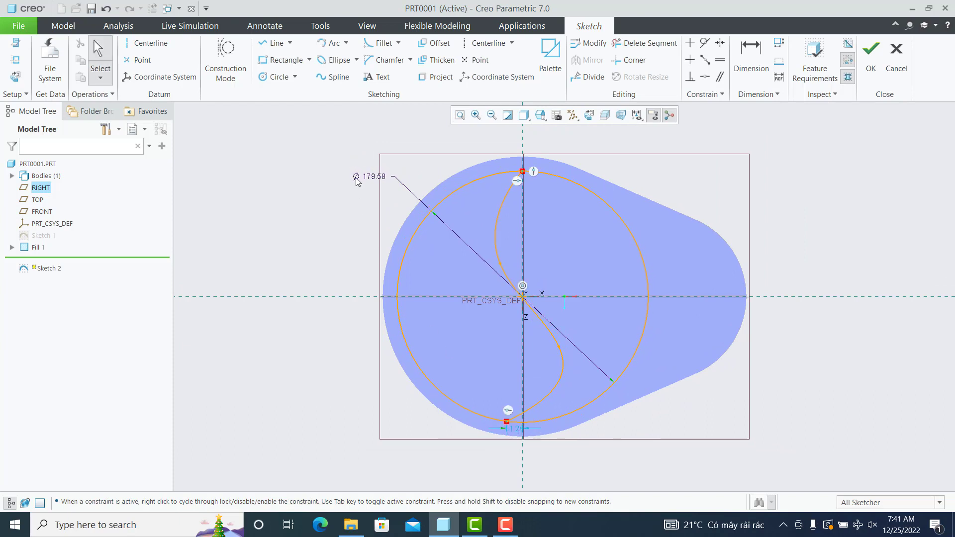
double_click(371, 177)
type("180")
key("Return")
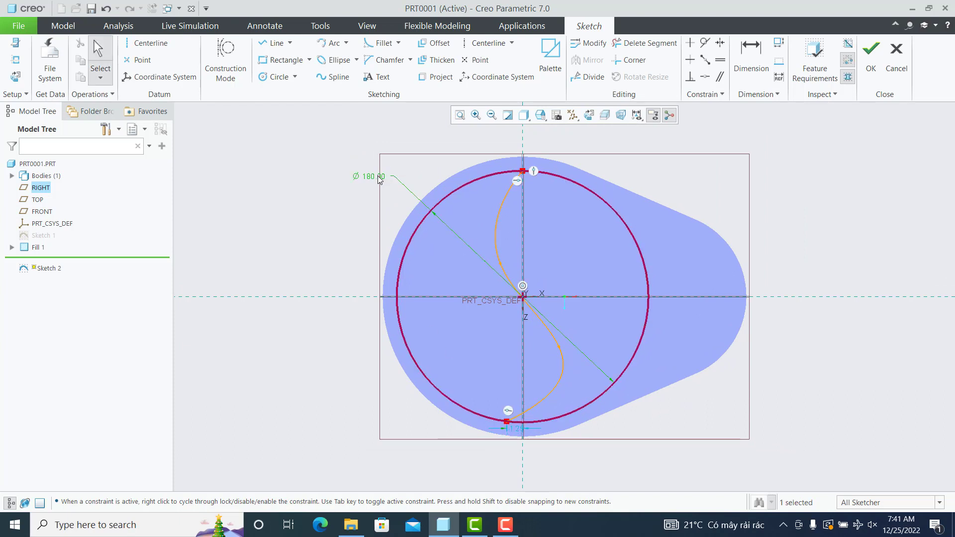
left_click(888, 213)
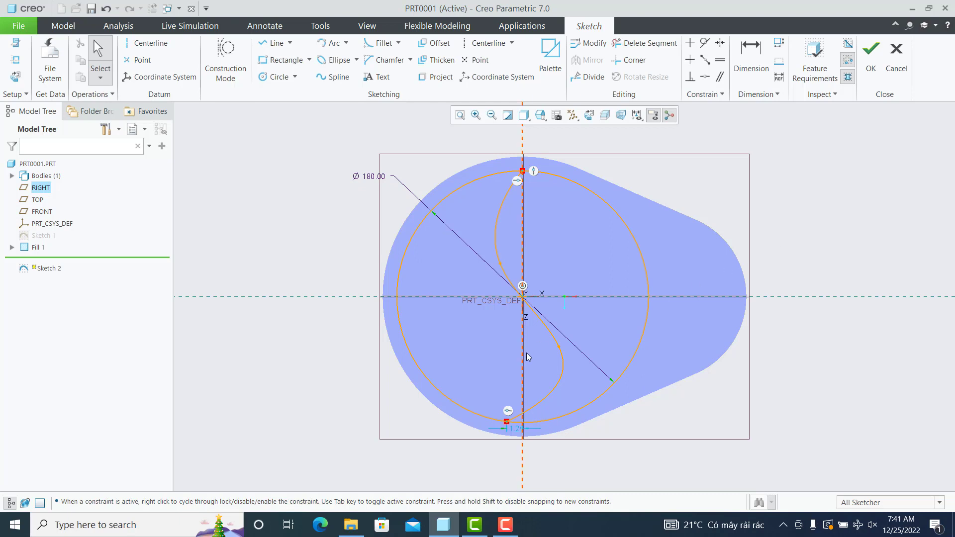
left_click_drag(560, 347, 535, 327)
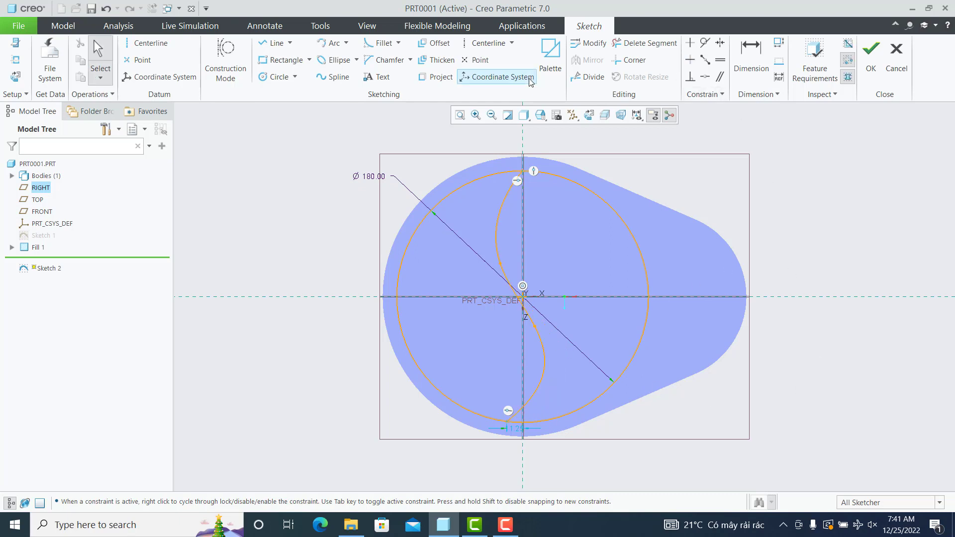
left_click(433, 43)
Offset the S-spline by 2 mm and show the sketch without shading
left_click(507, 206)
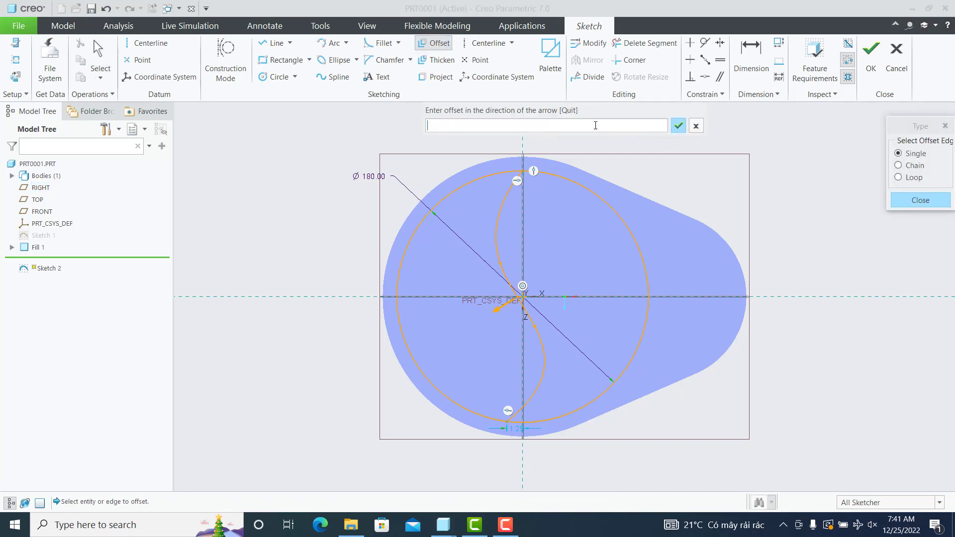
type("-2")
key("Return")
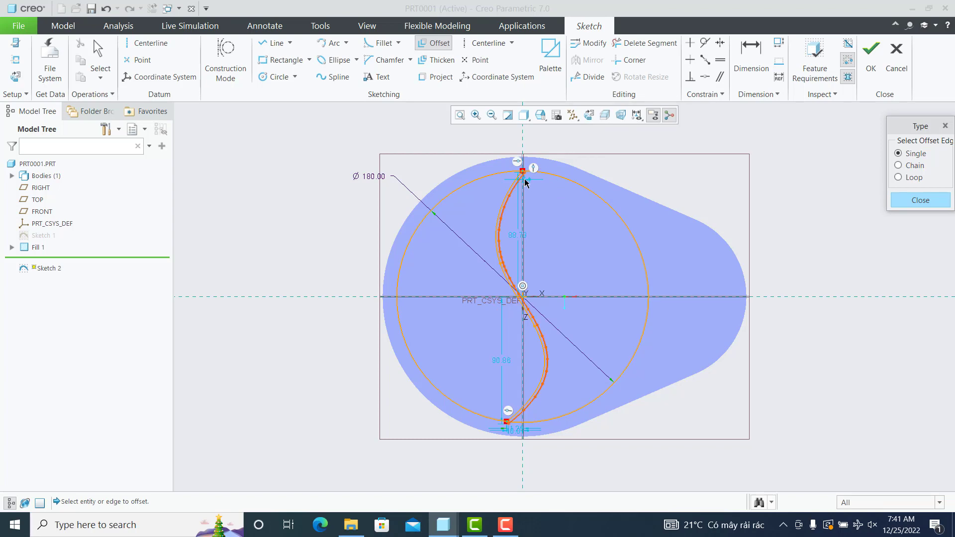
scroll(526, 183, "up", 2)
scroll(525, 183, "up", 2)
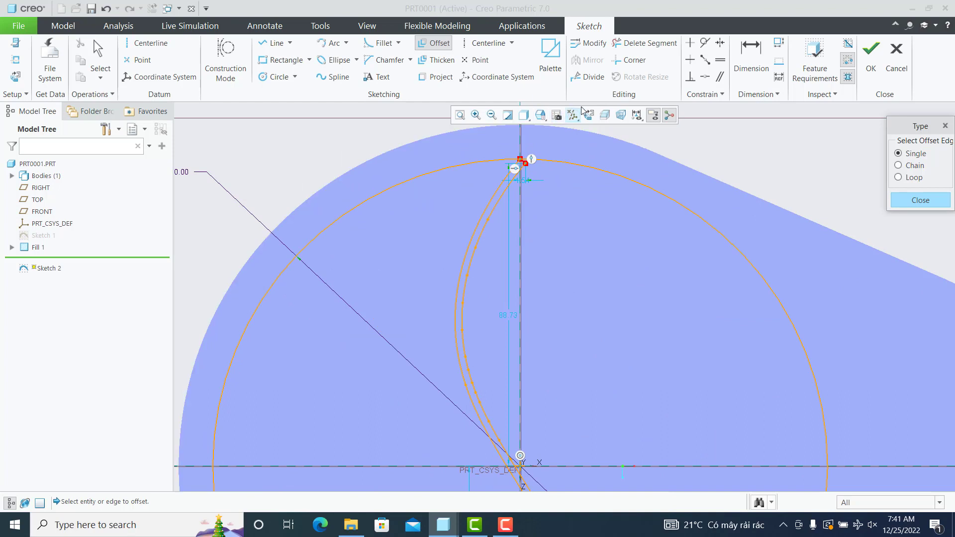
left_click(525, 115)
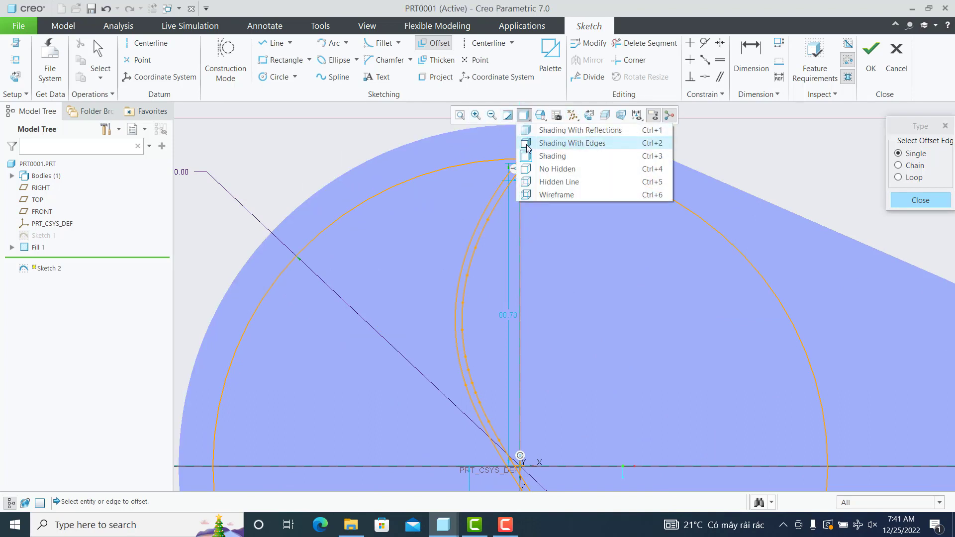
left_click(557, 168)
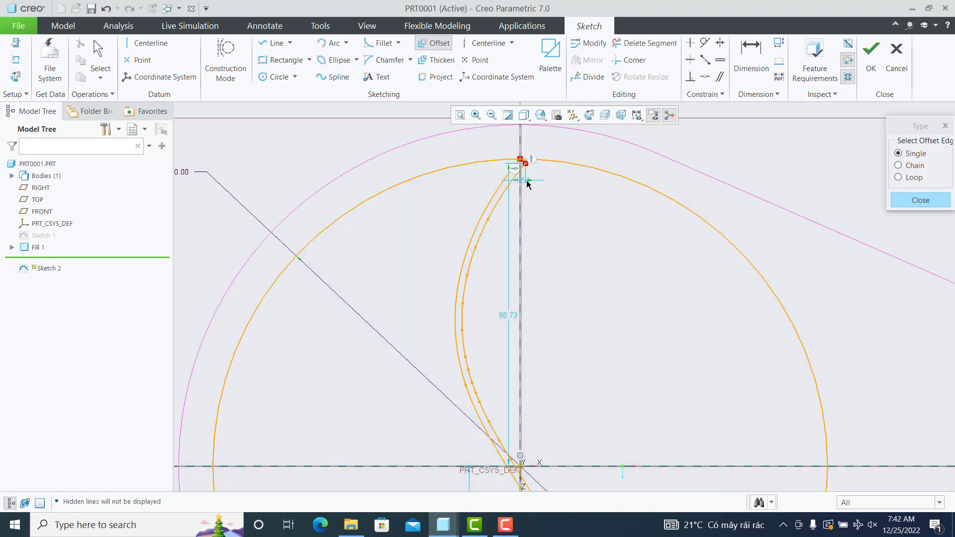
left_click(919, 201)
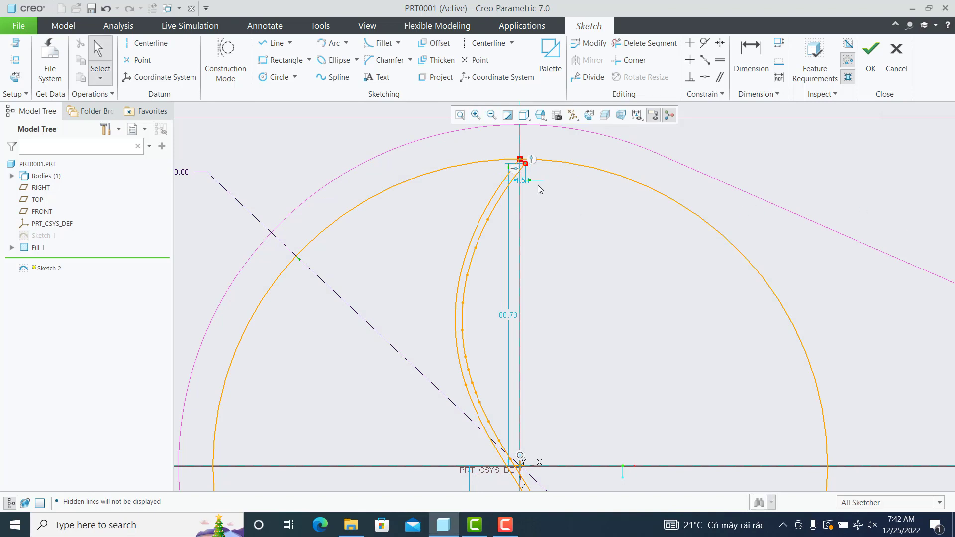
Set the gap between the spline tops to 5 and try a corner trim of spline and circle
left_click(531, 183)
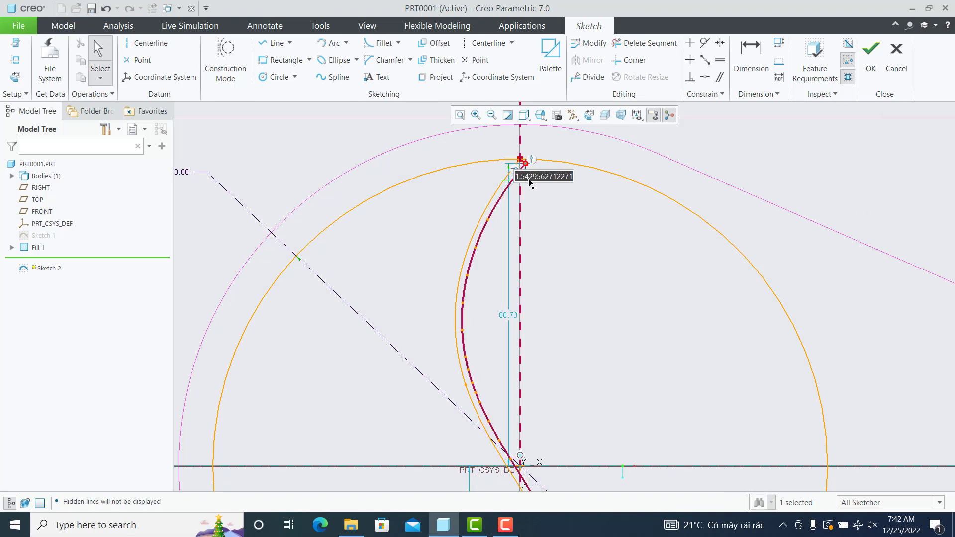
type("5")
key("Return")
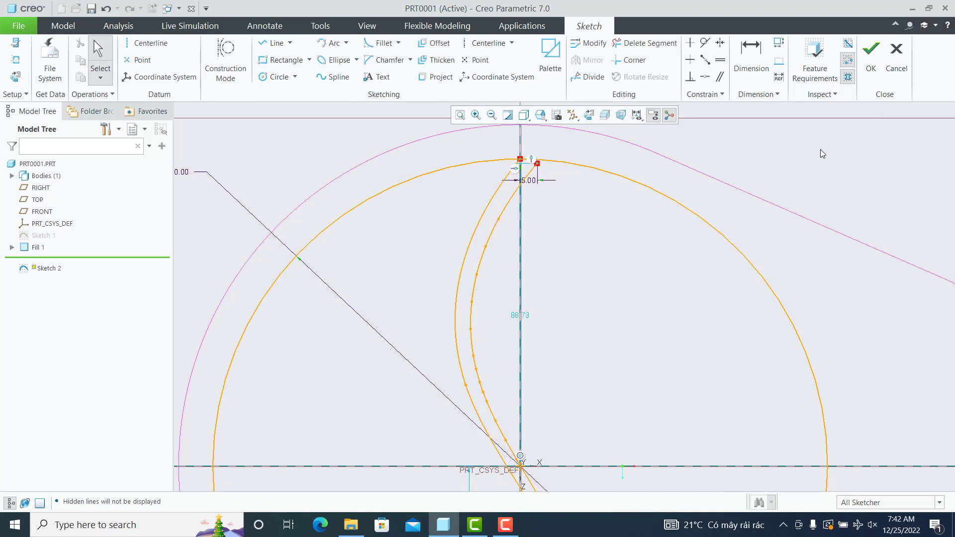
left_click(629, 60)
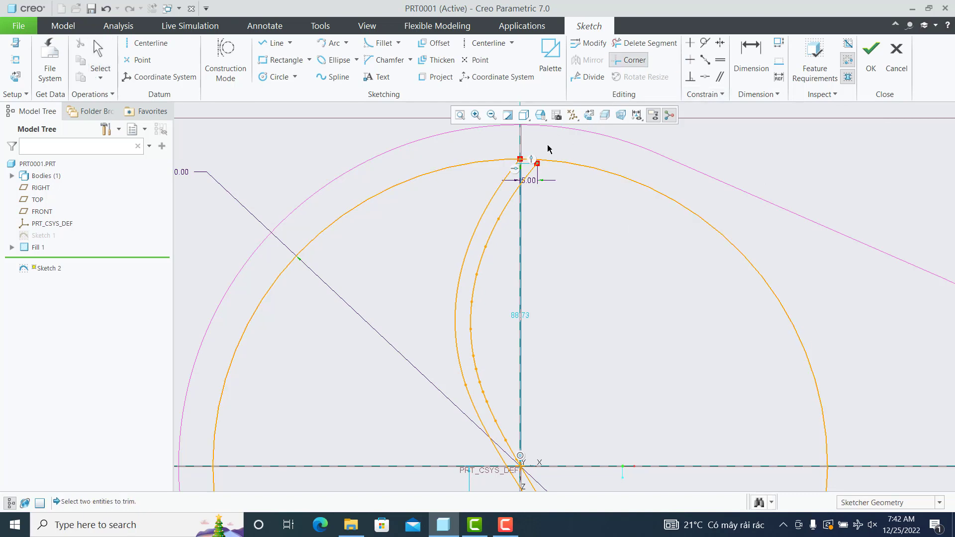
left_click(536, 172)
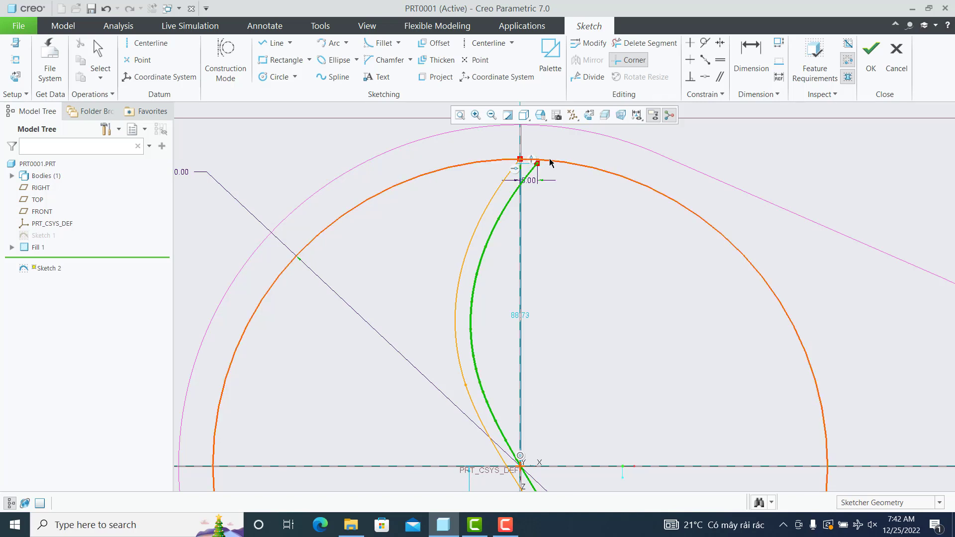
left_click(549, 164)
left_click(535, 174)
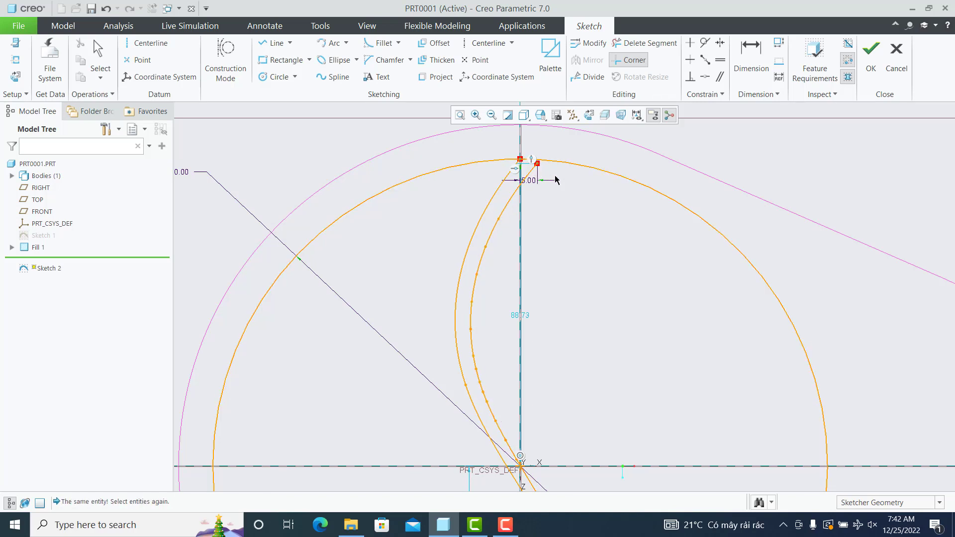
middle_click(552, 185)
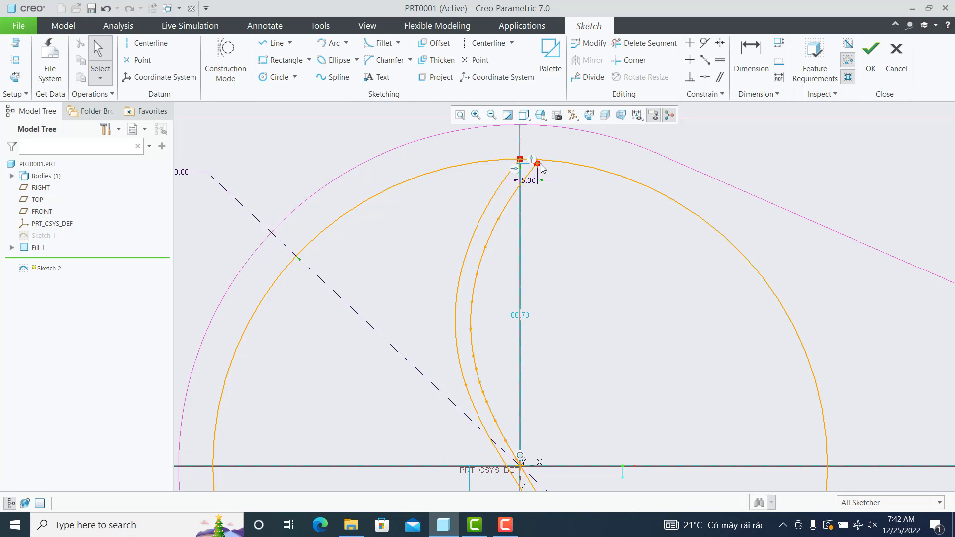
Move the spline's top endpoint and change its 8.92 offset dimension to 5
left_click_drag(537, 164, 550, 157)
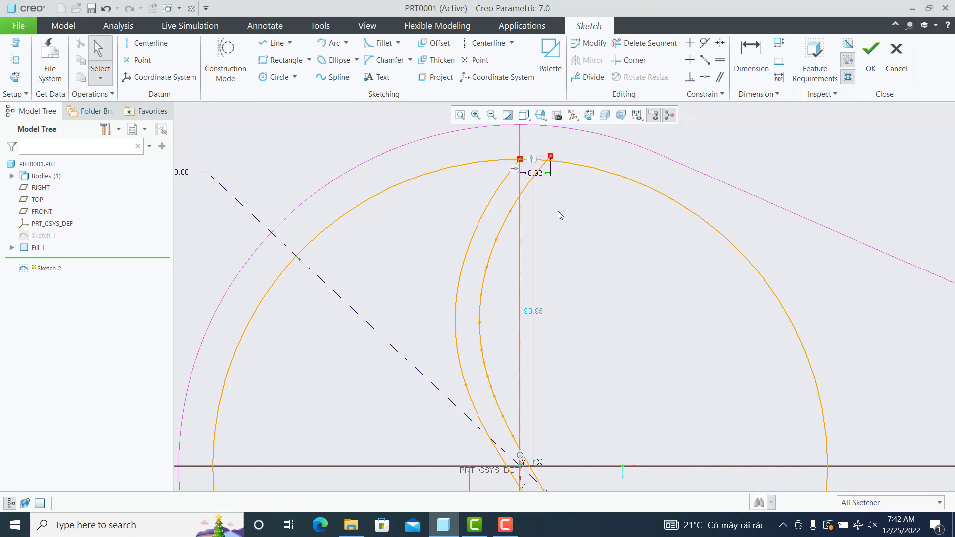
double_click(541, 174)
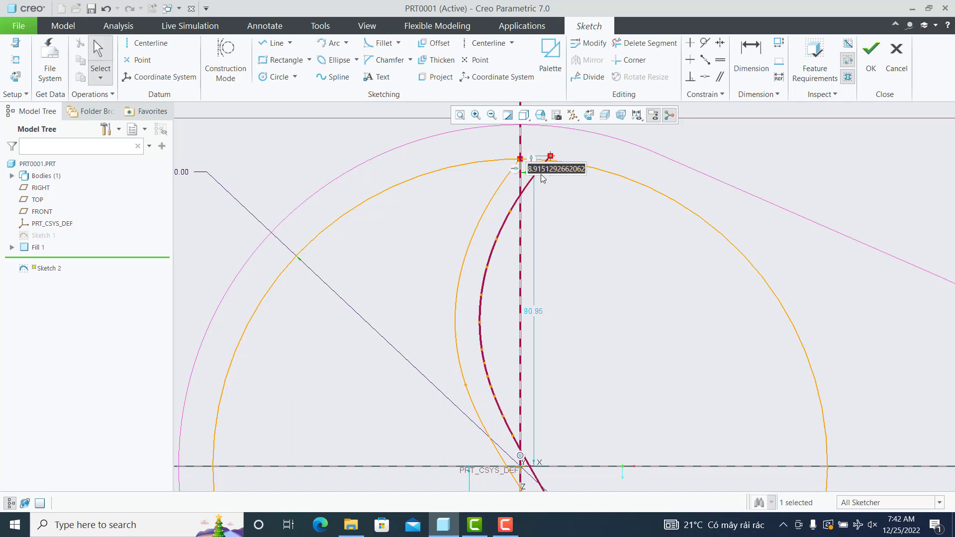
type("5")
key("Return")
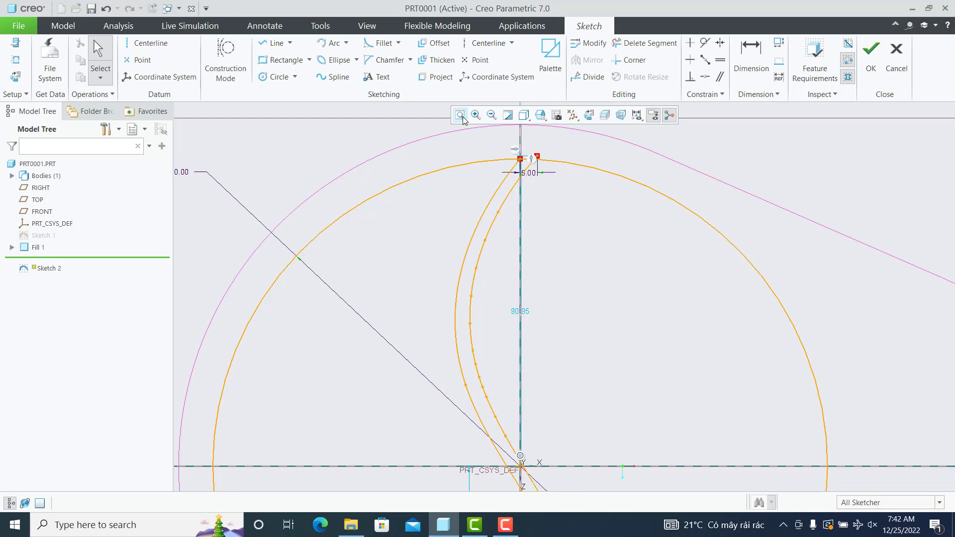
Trim the short stubs at the splines' bottom ends
left_click(460, 115)
scroll(495, 405, "down", 2)
scroll(495, 405, "down", 2)
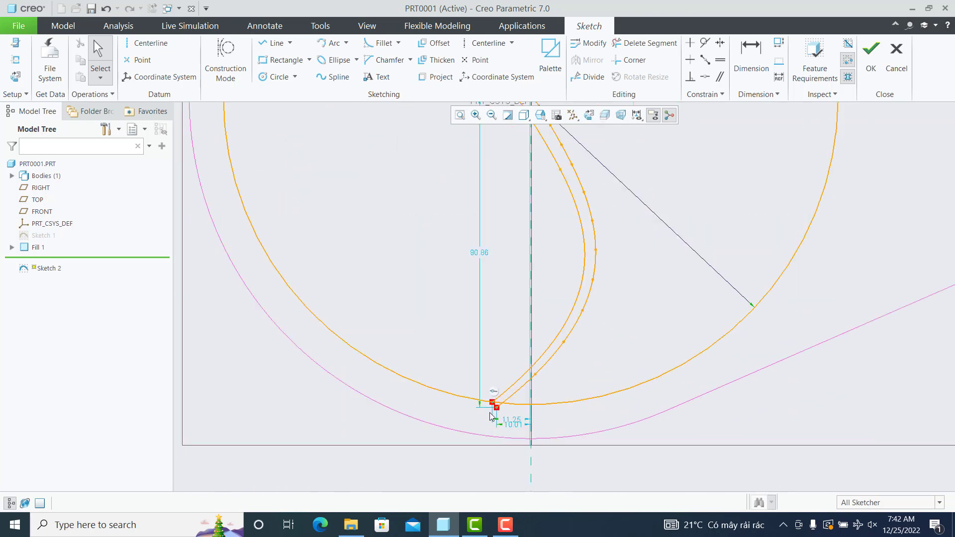
scroll(505, 393, "down", 2)
left_click(647, 44)
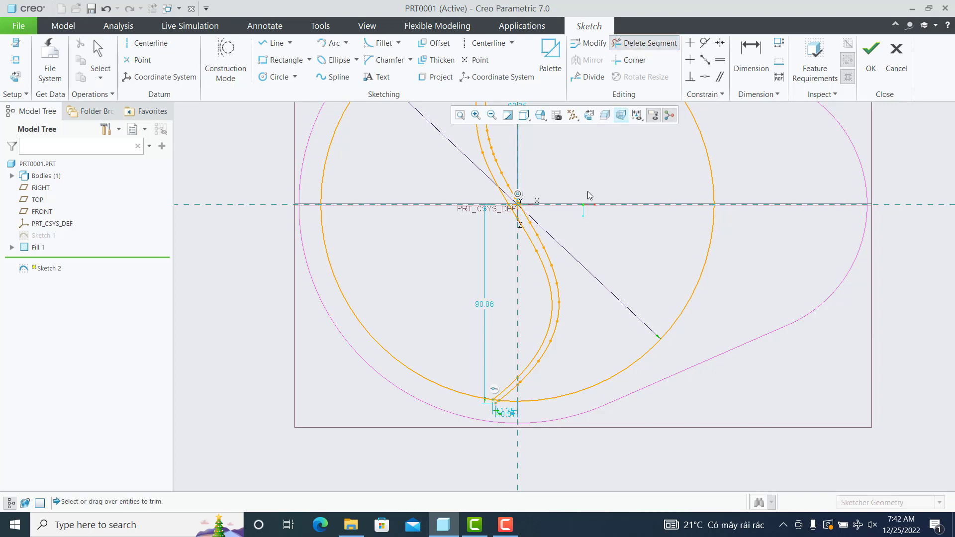
scroll(498, 402, "down", 2)
scroll(499, 401, "down", 2)
scroll(508, 388, "down", 2)
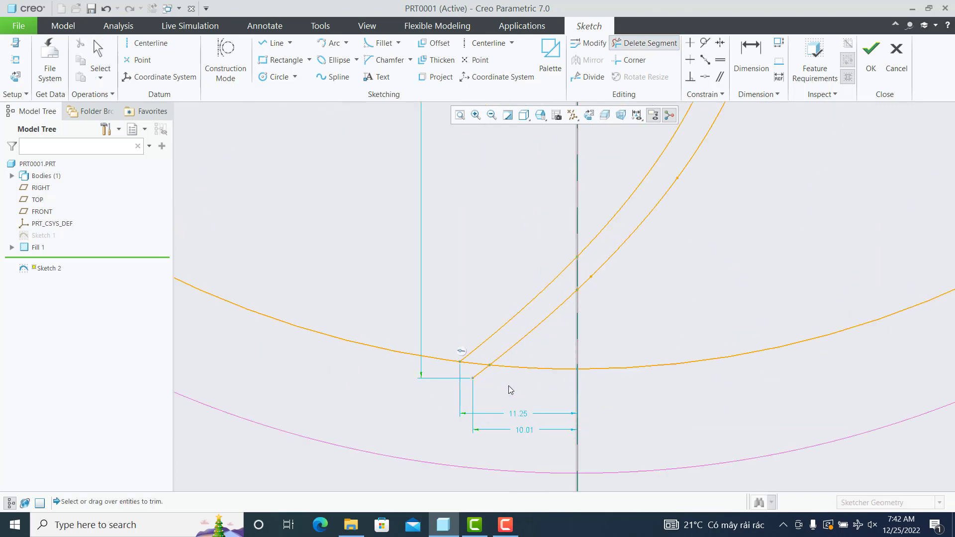
left_click_drag(509, 390, 473, 368)
Trim the stub segments at the splines' top ends
scroll(537, 408, "up", 2)
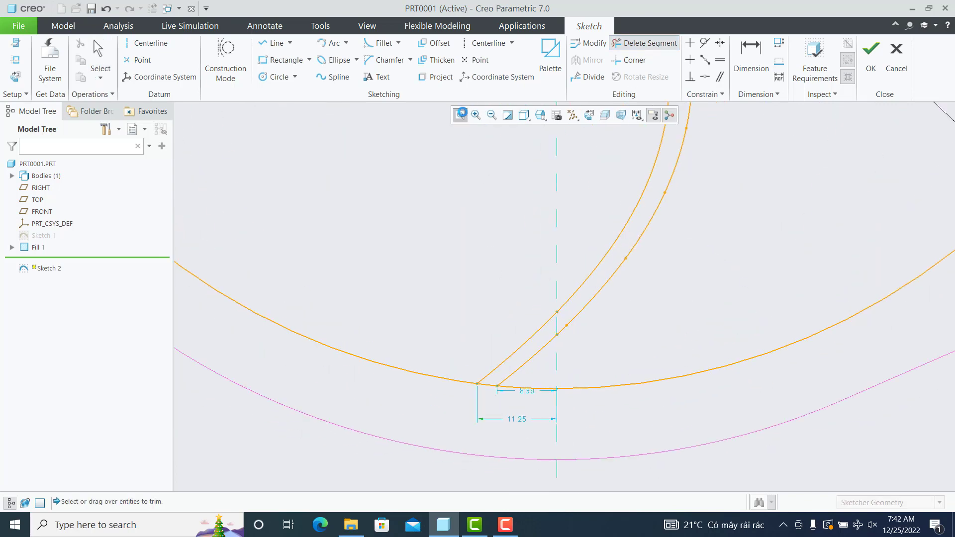
scroll(528, 299, "up", 2)
scroll(537, 358, "up", 1)
scroll(536, 184, "down", 2)
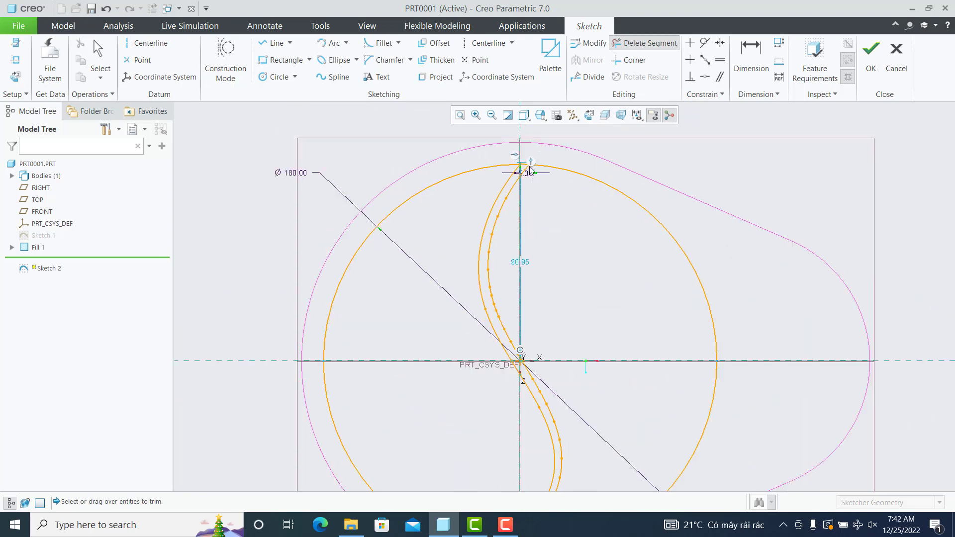
scroll(531, 170, "down", 2)
scroll(532, 170, "down", 1)
left_click_drag(545, 195, 548, 203)
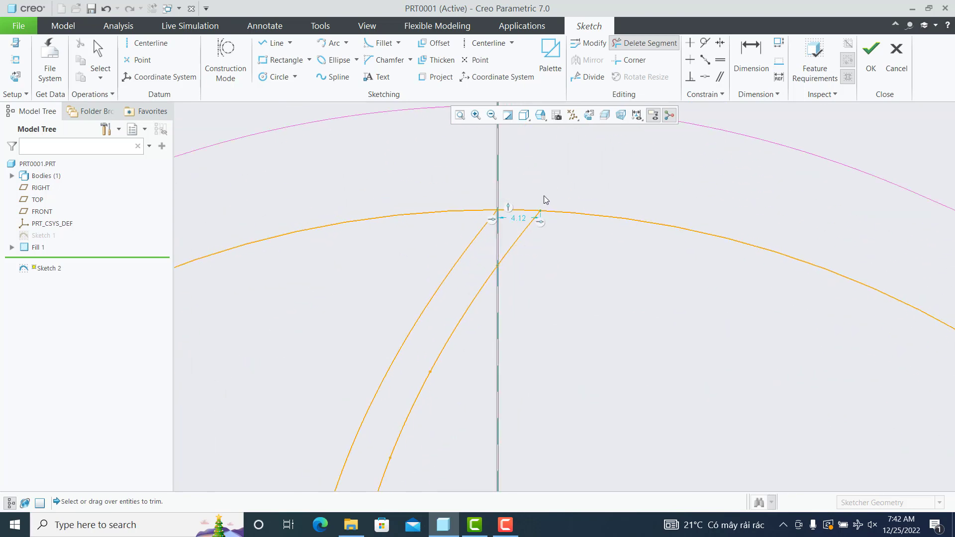
Remove the spline piece crossing the circle's bottom and fit the sketch in view
left_click(460, 116)
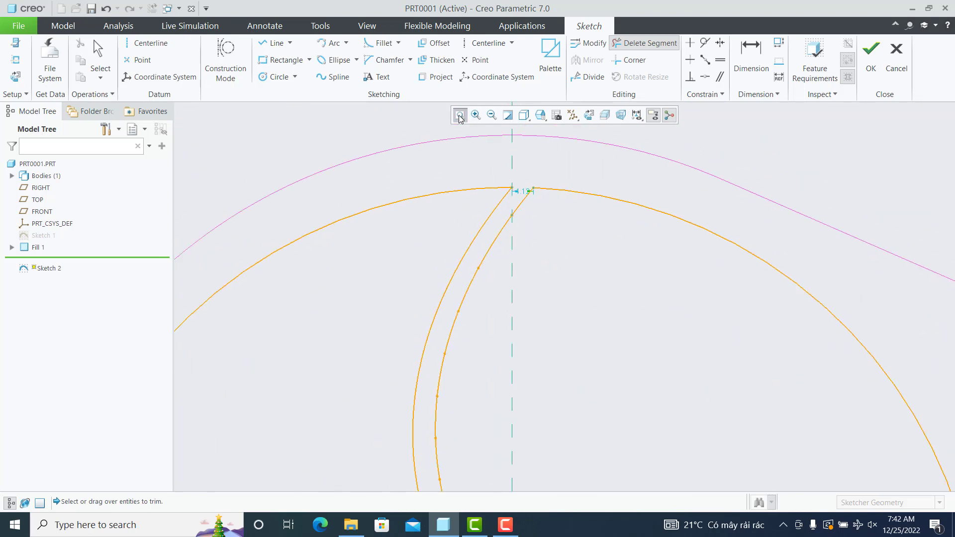
scroll(514, 427, "down", 1)
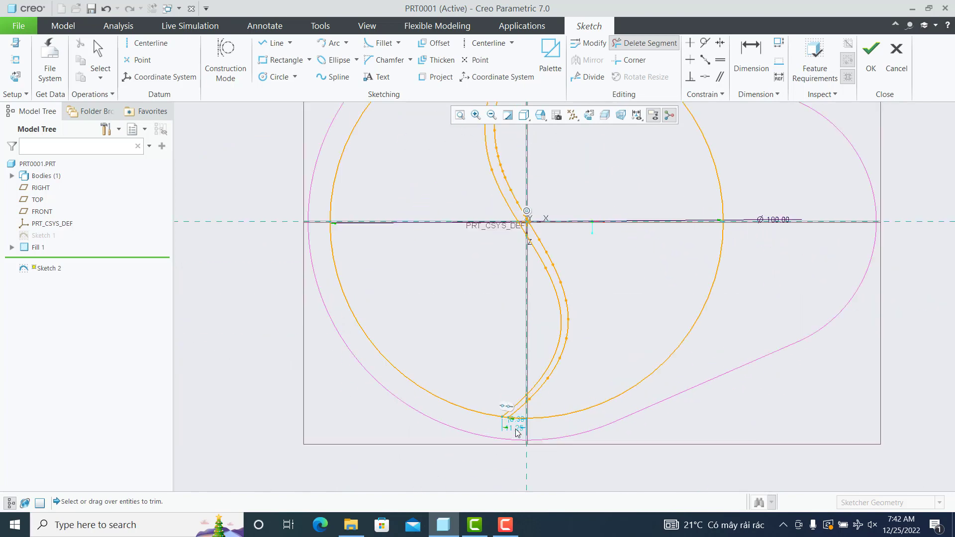
scroll(512, 426, "down", 1)
scroll(507, 428, "down", 1)
left_click(503, 422)
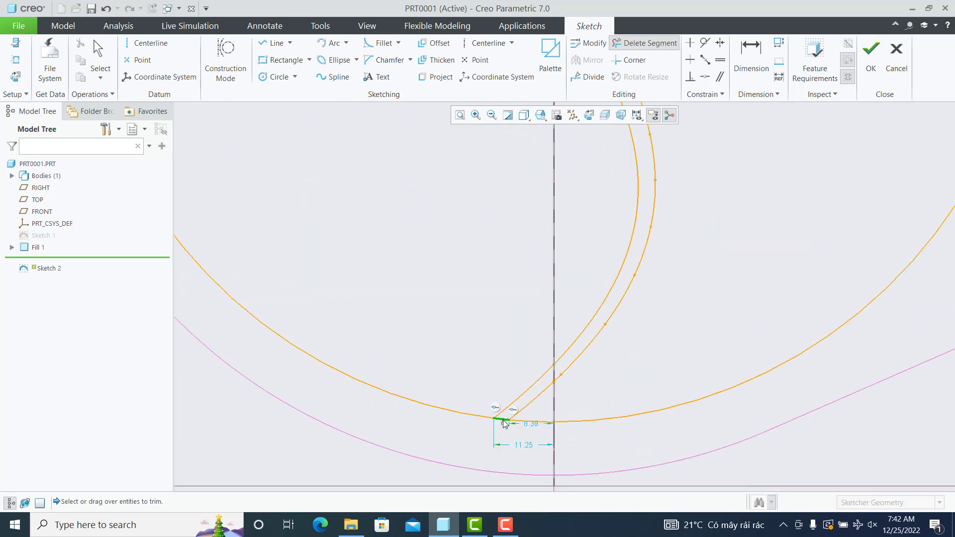
middle_click(500, 439)
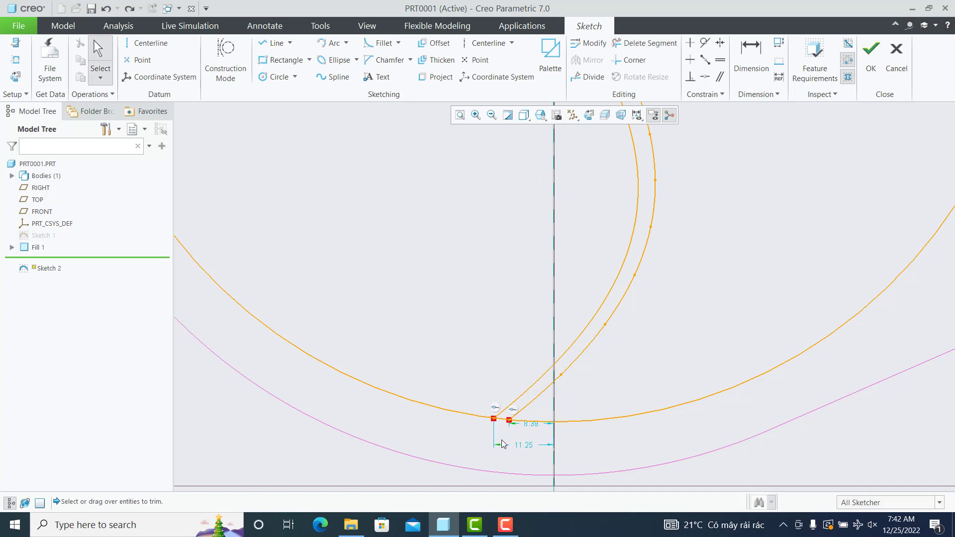
left_click(646, 42)
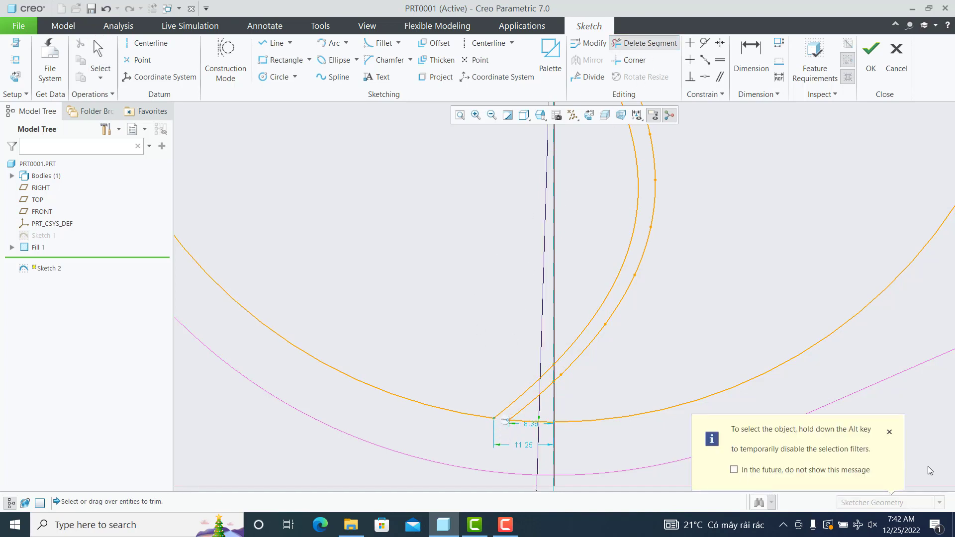
left_click(890, 432)
left_click(460, 115)
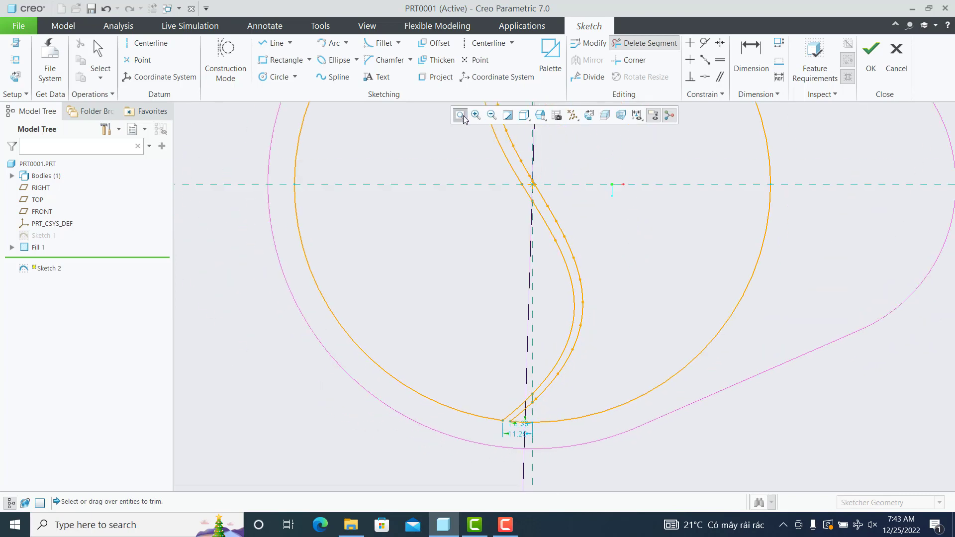
Accept Sketch 2 and start an Offset feature on the Fill 1 surface
left_click(872, 62)
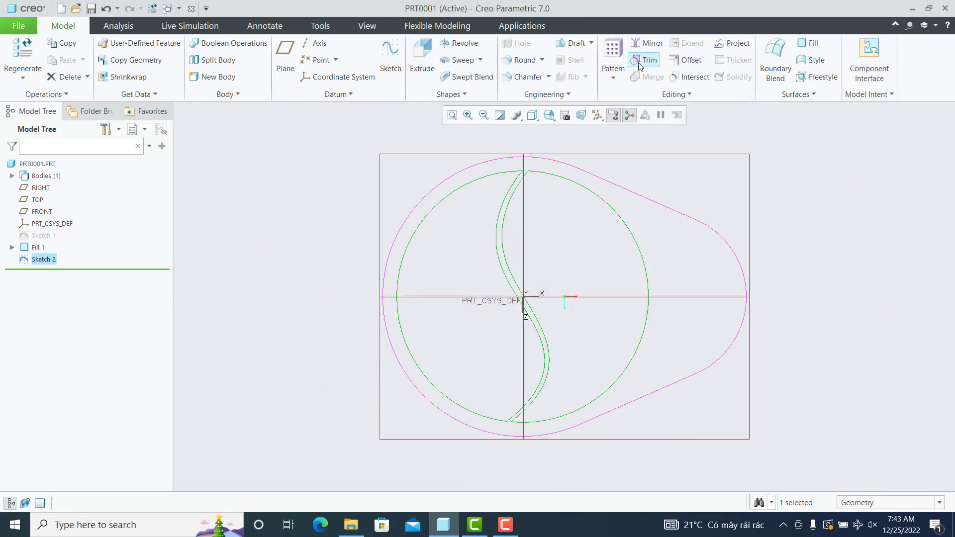
left_click(687, 61)
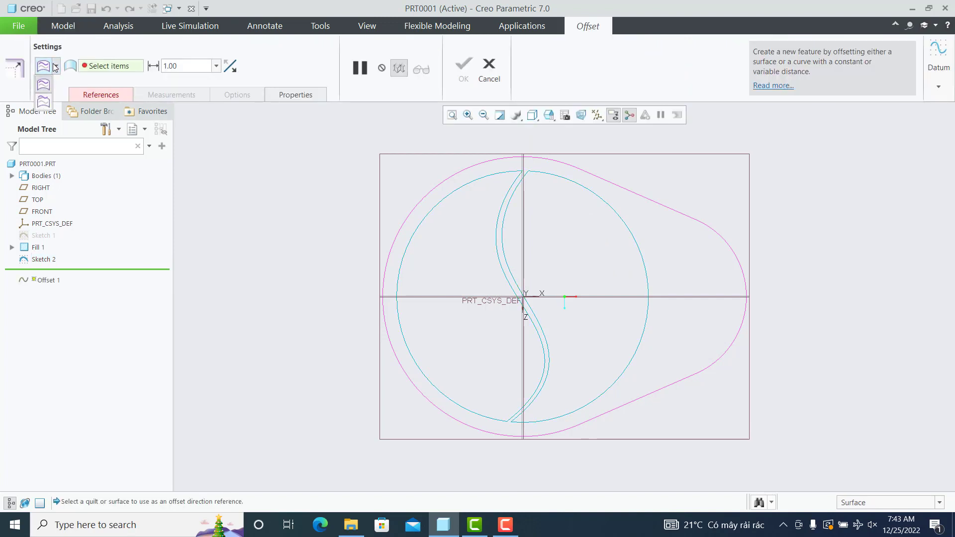
left_click(489, 68)
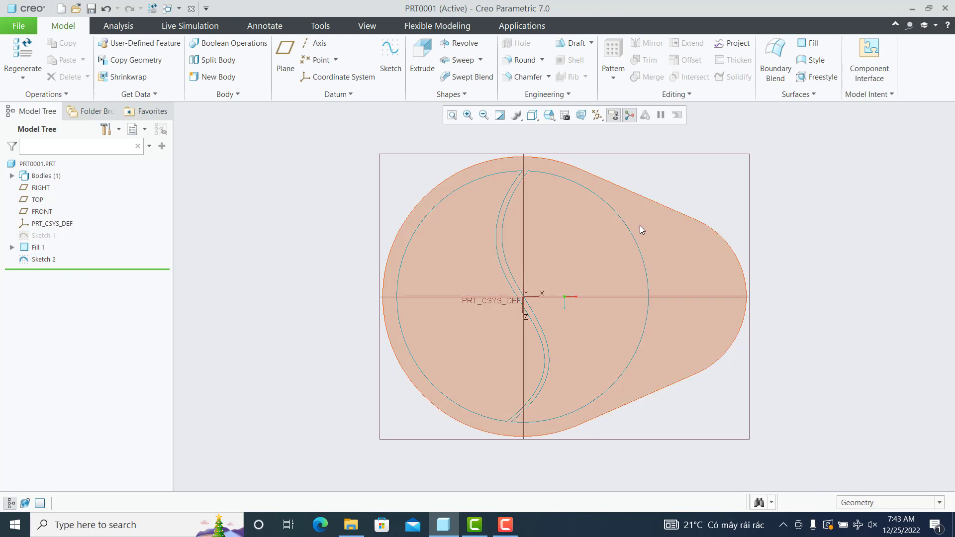
left_click(642, 225)
left_click(686, 60)
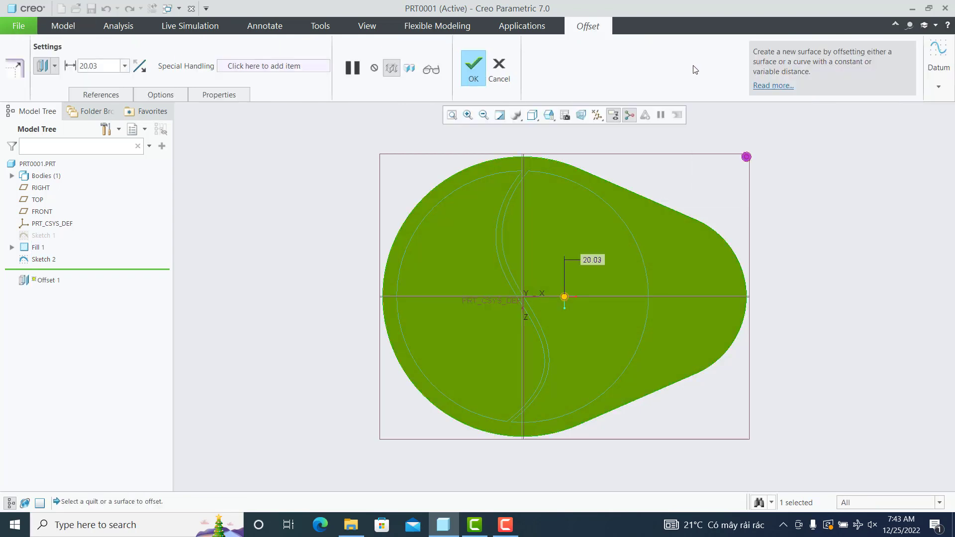
Choose the draft offset type and define its sketch on the fill surface
left_click(55, 65)
left_click(42, 99)
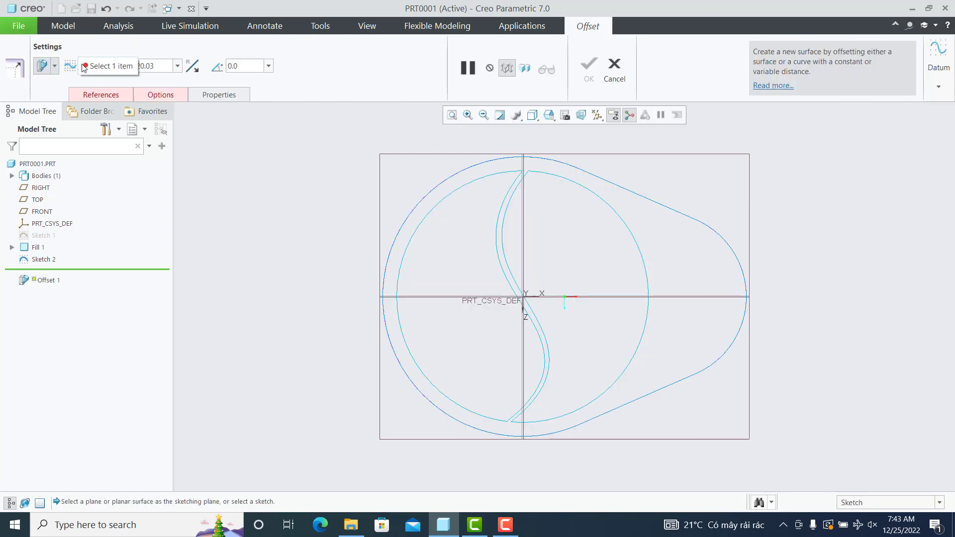
left_click(100, 94)
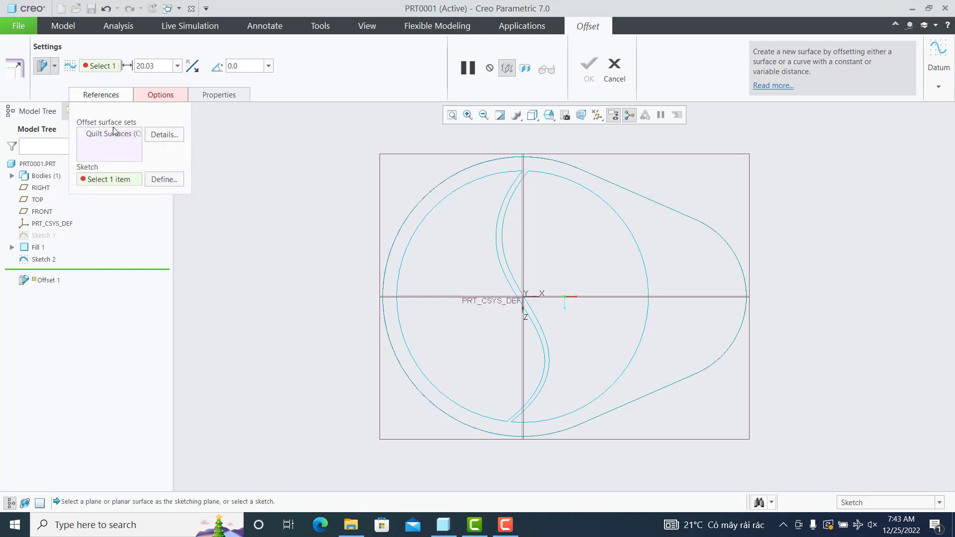
left_click(162, 180)
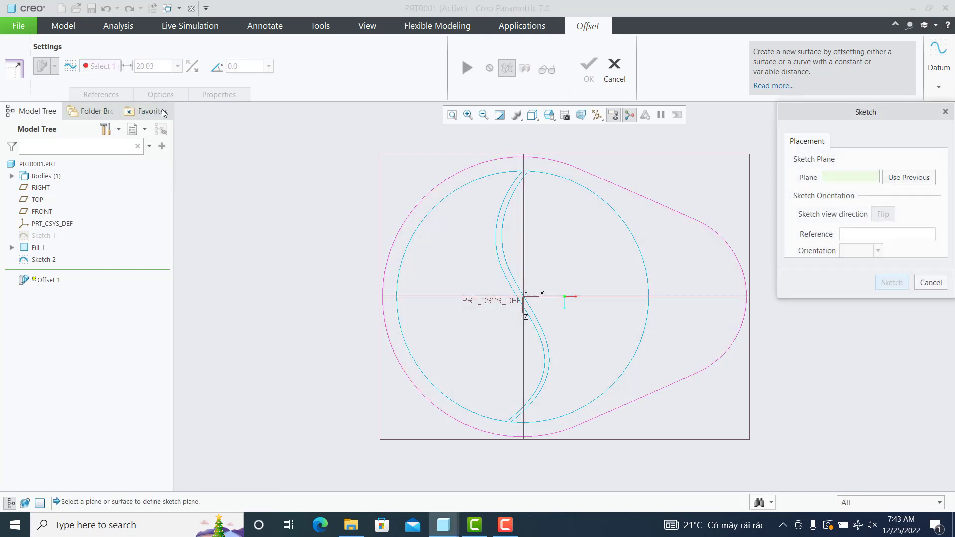
middle_click_drag(512, 305, 514, 279)
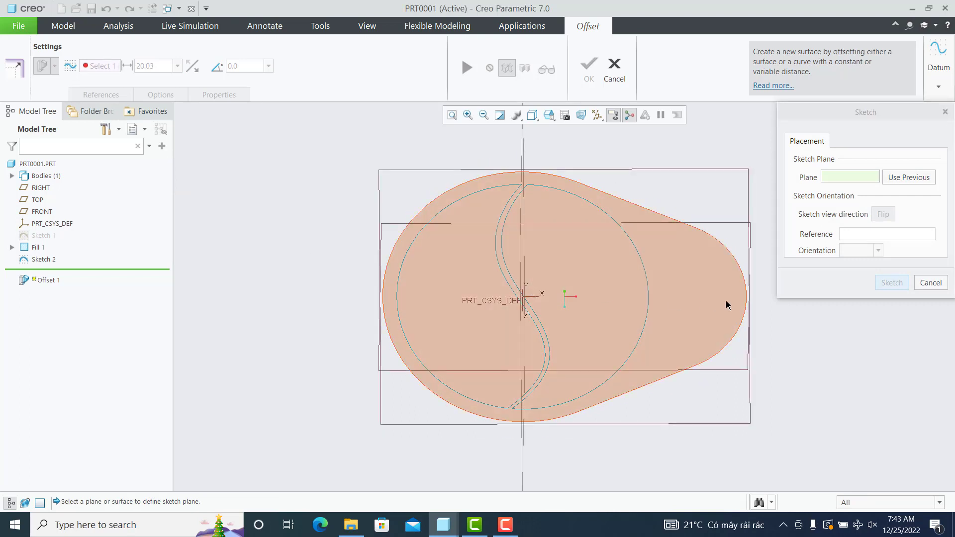
Sketch the offset section on Fill 1 by projecting the left and right lobe loops
left_click(726, 305)
left_click(891, 283)
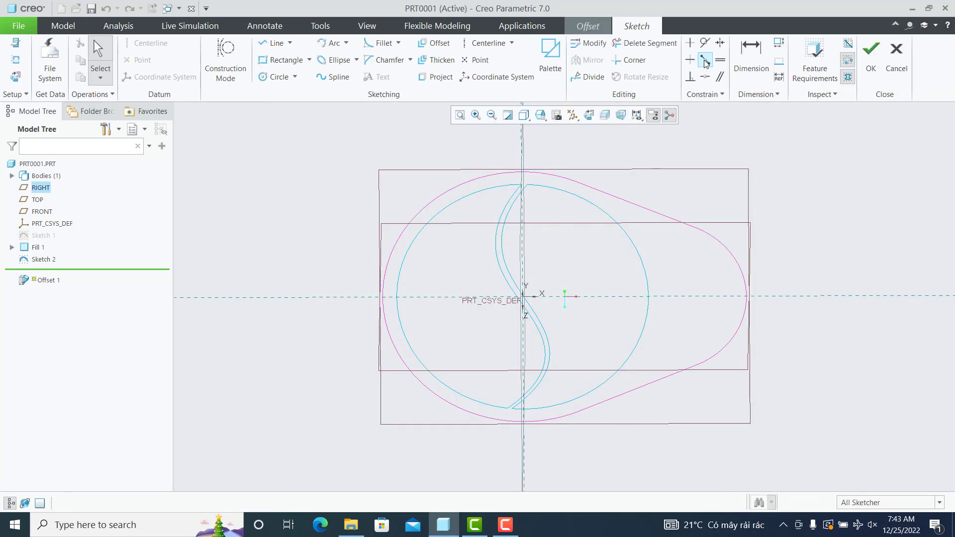
left_click(431, 78)
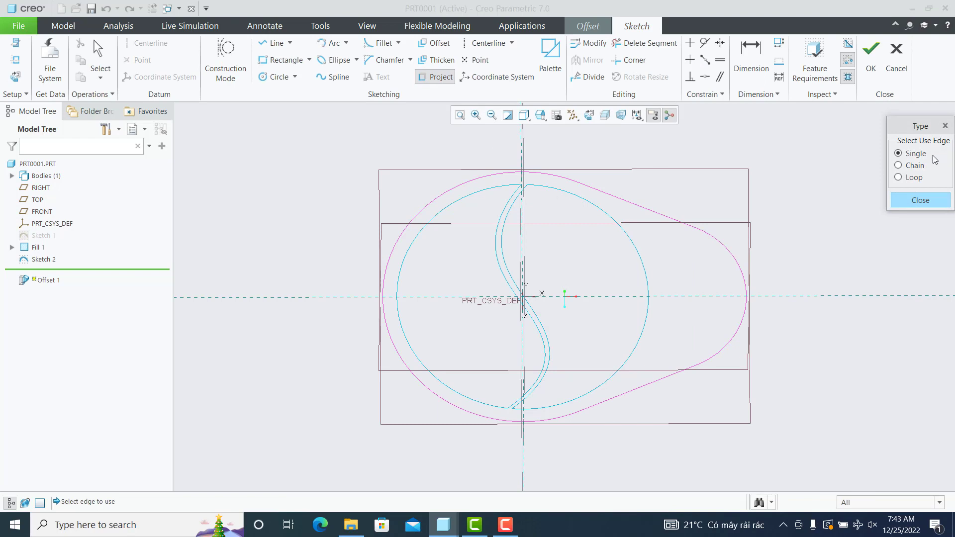
left_click(914, 178)
left_click(622, 230)
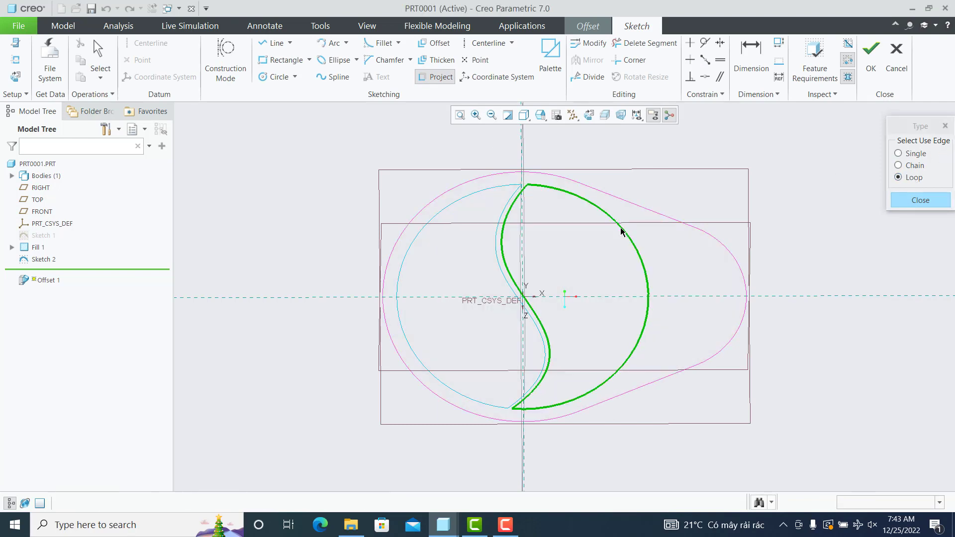
left_click(486, 194)
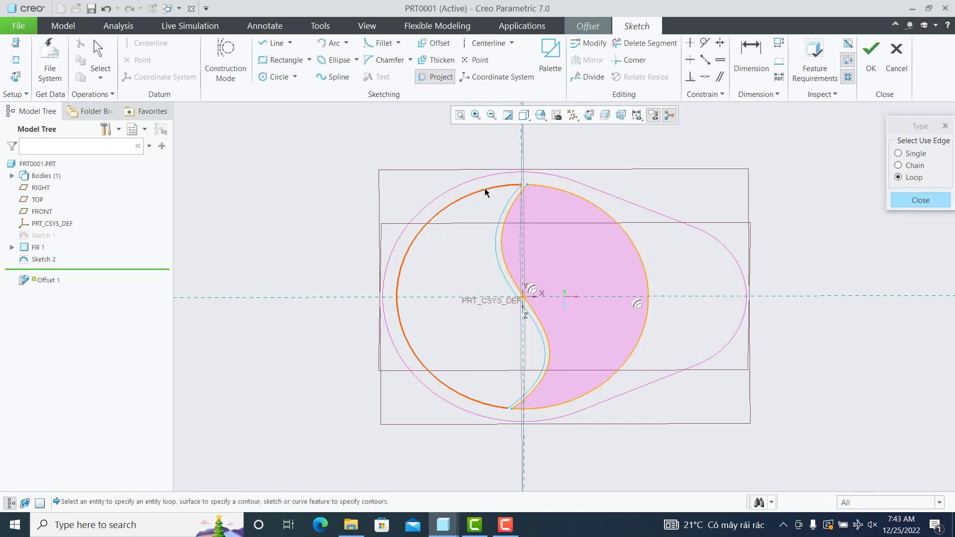
left_click(919, 201)
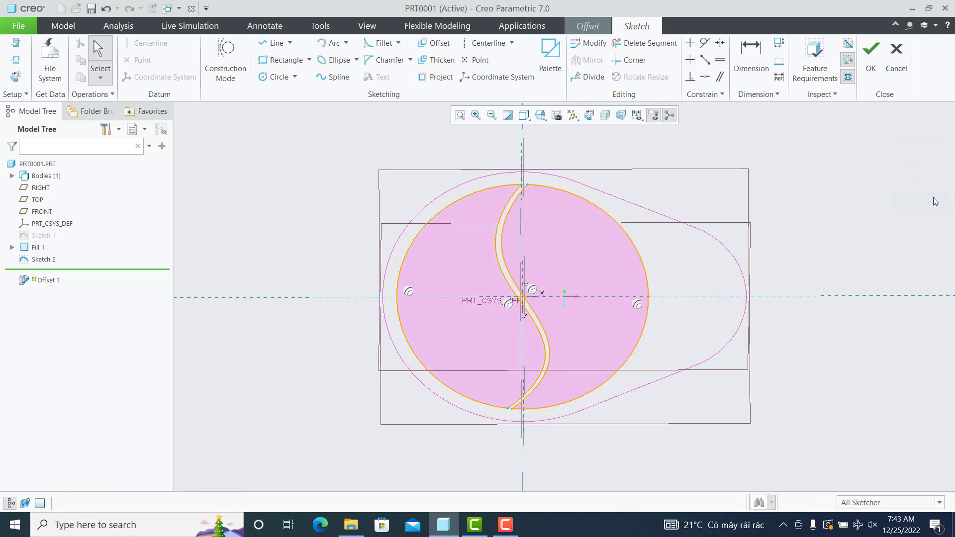
left_click(871, 55)
Flip the offset downward, set distance 50 and taper 10°, and complete Offset 1
middle_click_drag(625, 219, 587, 203)
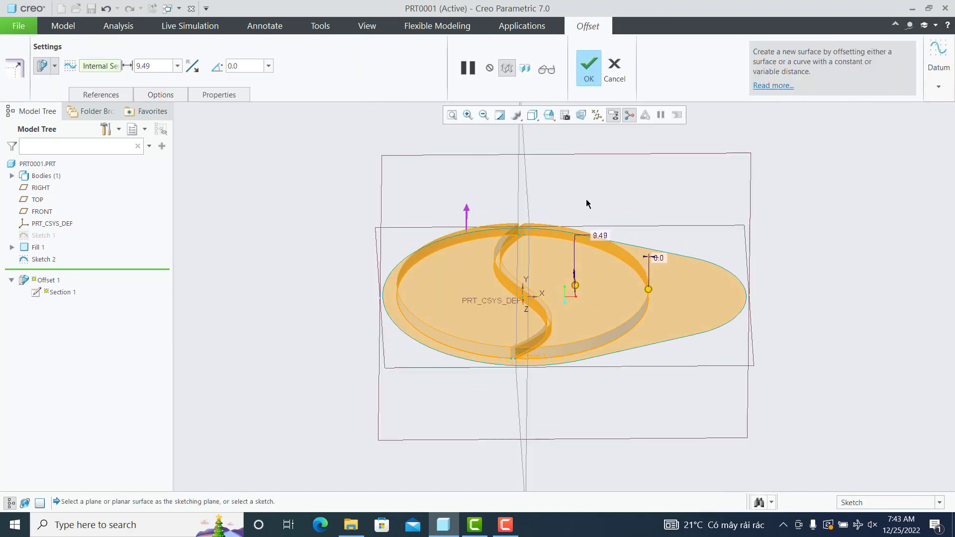
left_click(192, 66)
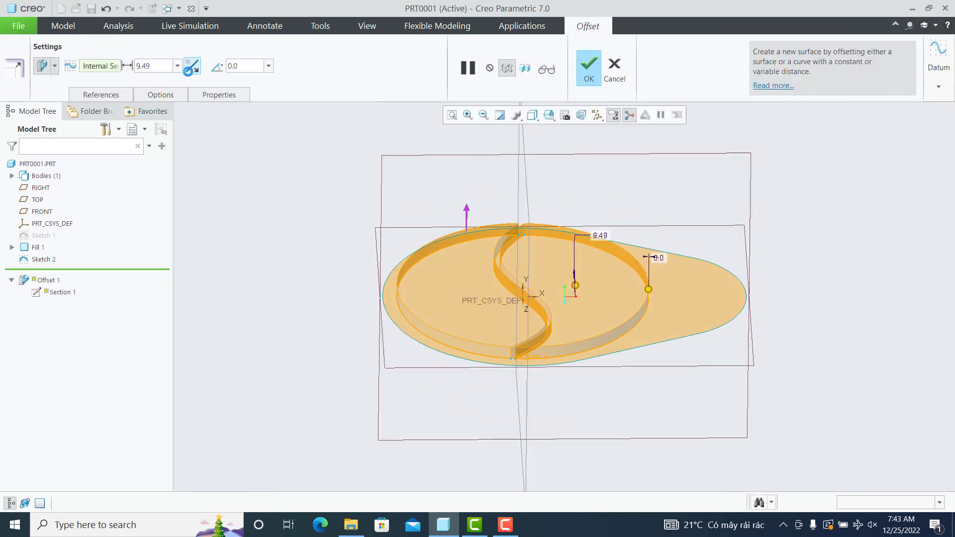
double_click(156, 67)
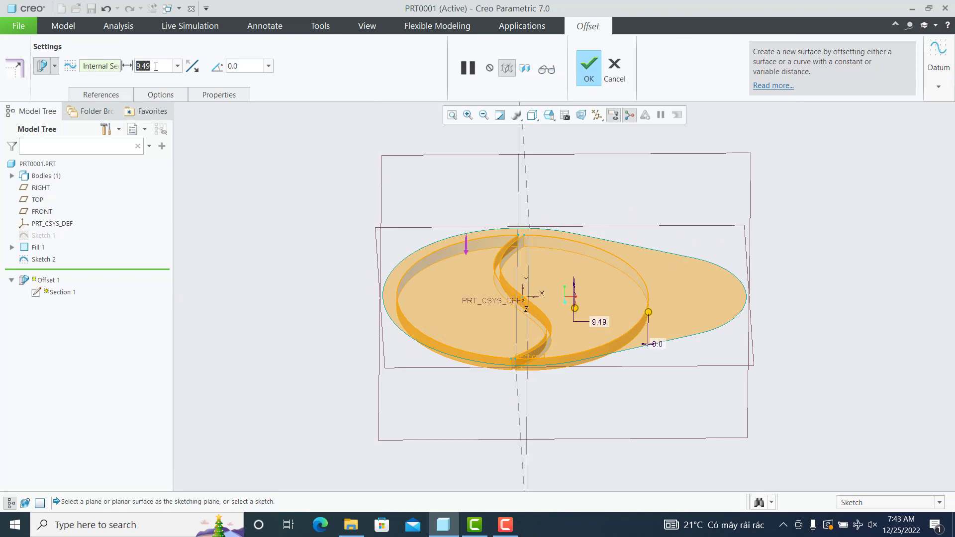
type("50")
key("Return")
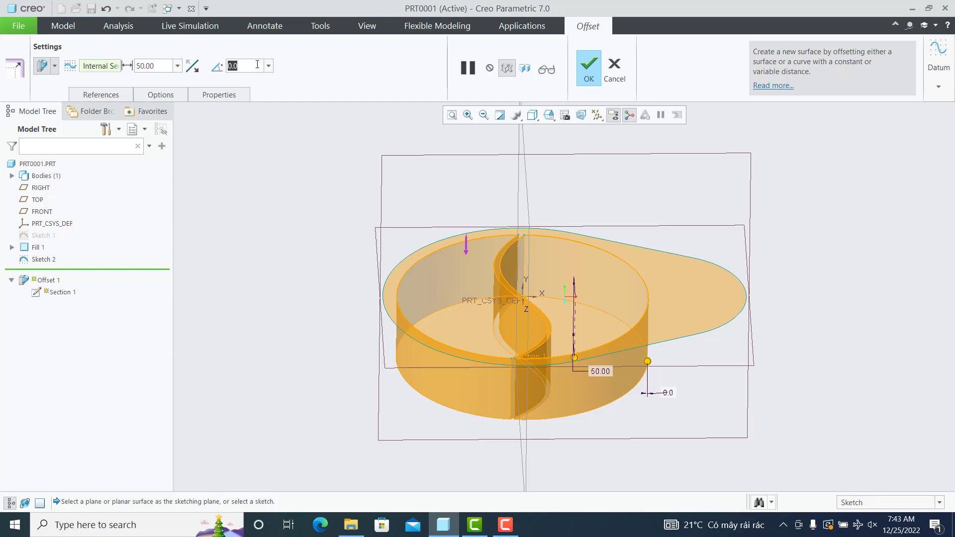
type("10")
key("Return")
mouse_move(755, 256)
middle_mouse_down()
mouse_move(768, 212)
mouse_move(750, 245)
middle_mouse_up()
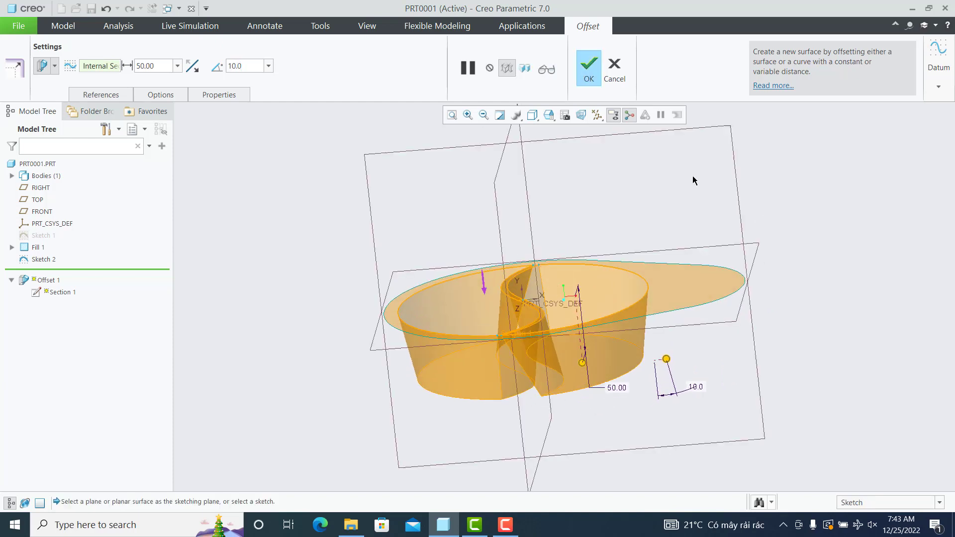
left_click(586, 67)
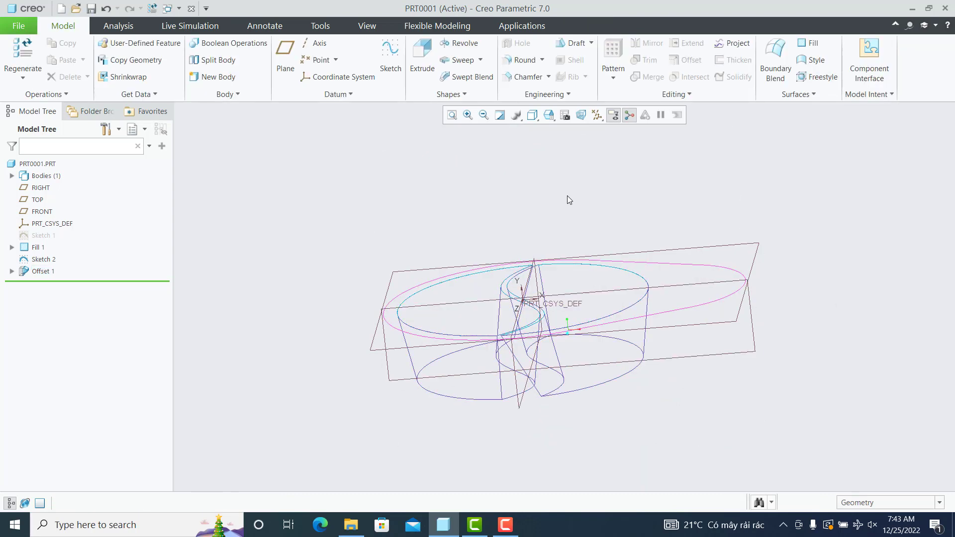
Switch the display style to Shading With Edges and view down into the dish
left_click(539, 118)
left_click(534, 142)
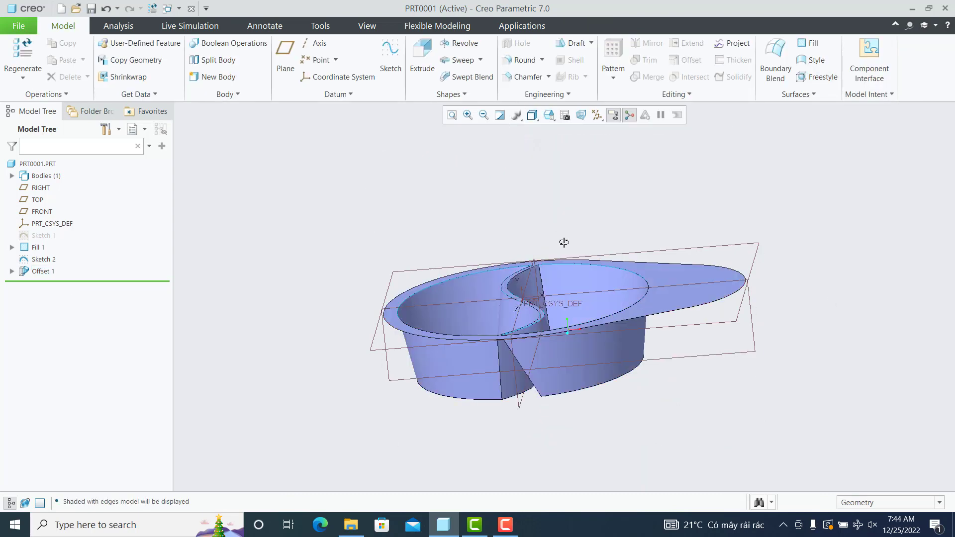
middle_click_drag(565, 241, 574, 252)
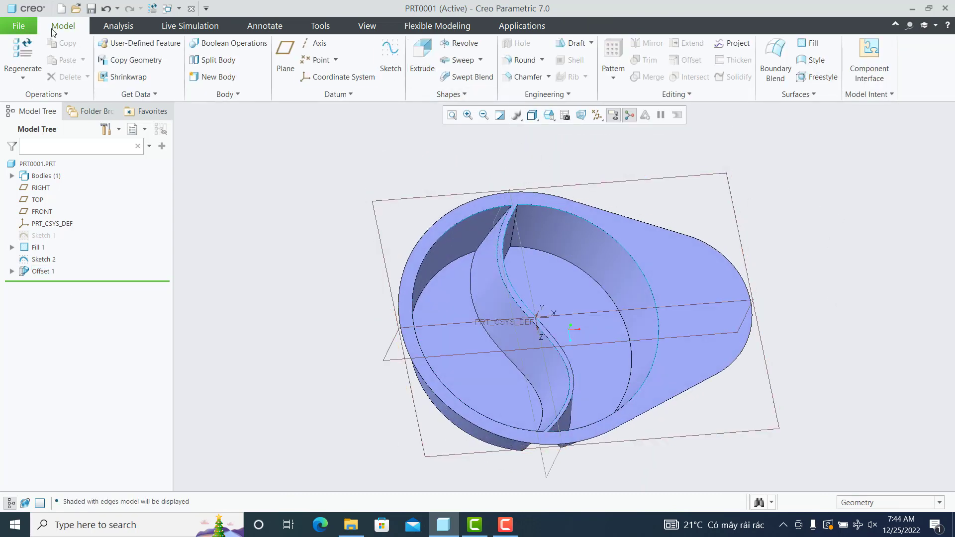
Save PRT0001, overwriting the existing file
left_click(91, 9)
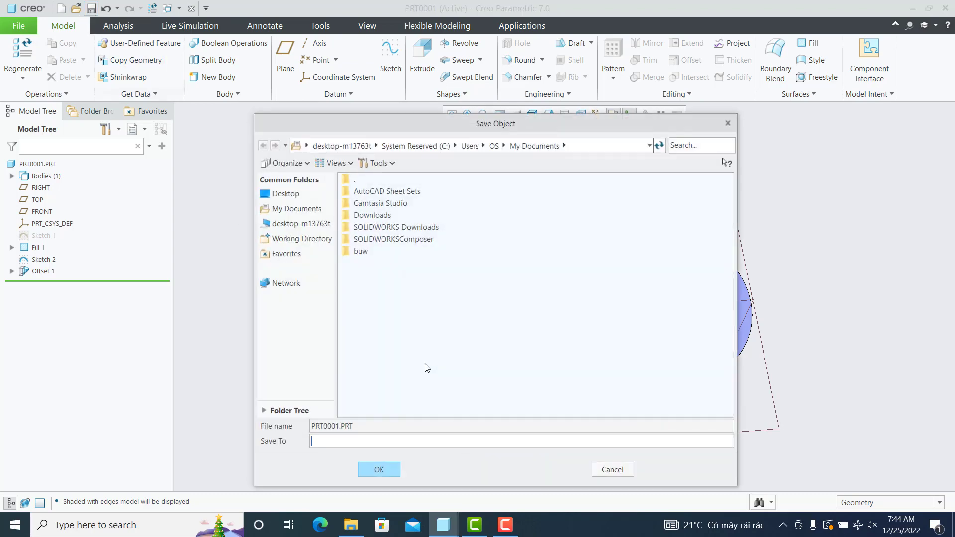
left_click(388, 479)
left_click(516, 287)
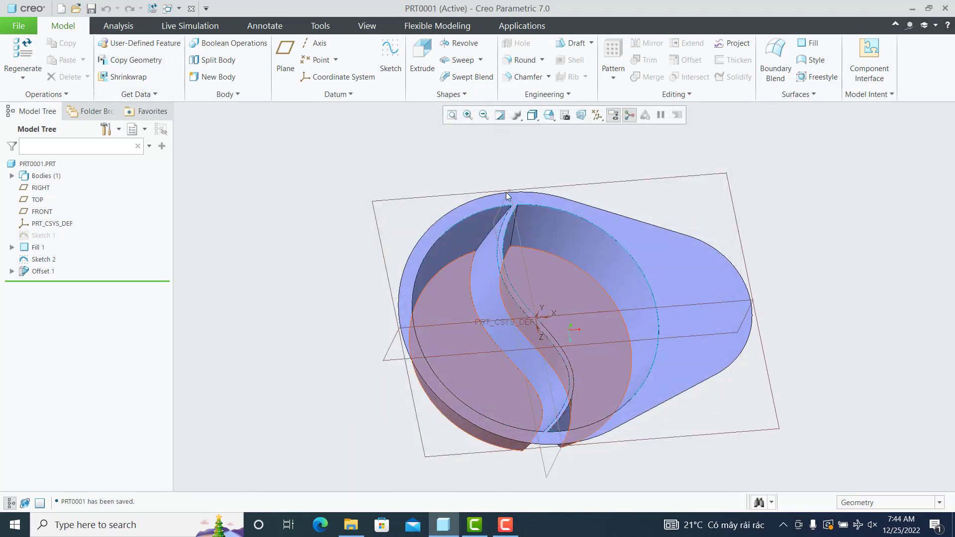
Round the three S-divider end edges at the rim with a 5.00 radius
left_click(522, 60)
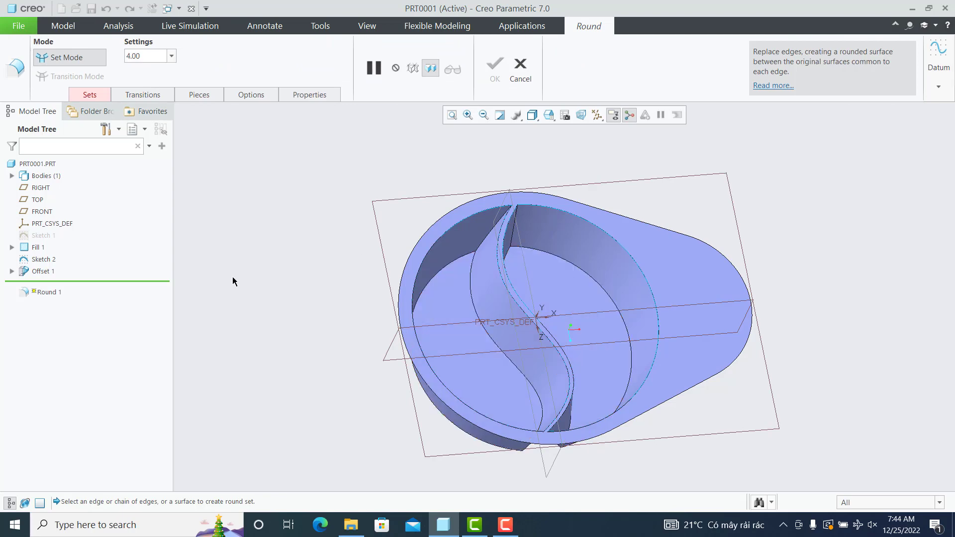
type("5")
key("Return")
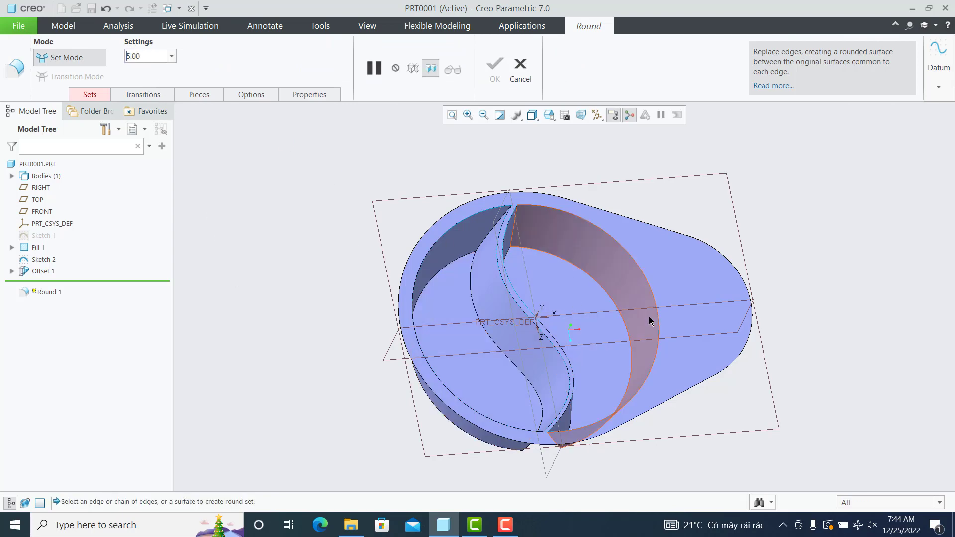
middle_click_drag(650, 319, 510, 221)
left_click(545, 241)
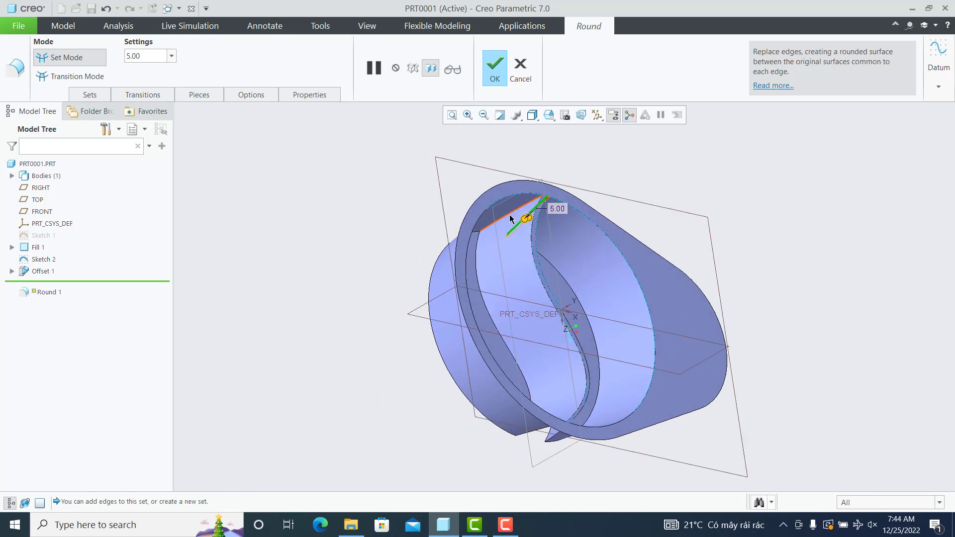
mouse_move(517, 282)
middle_mouse_down()
mouse_move(569, 328)
mouse_move(518, 420)
middle_mouse_up()
left_click(518, 418, "ctrl")
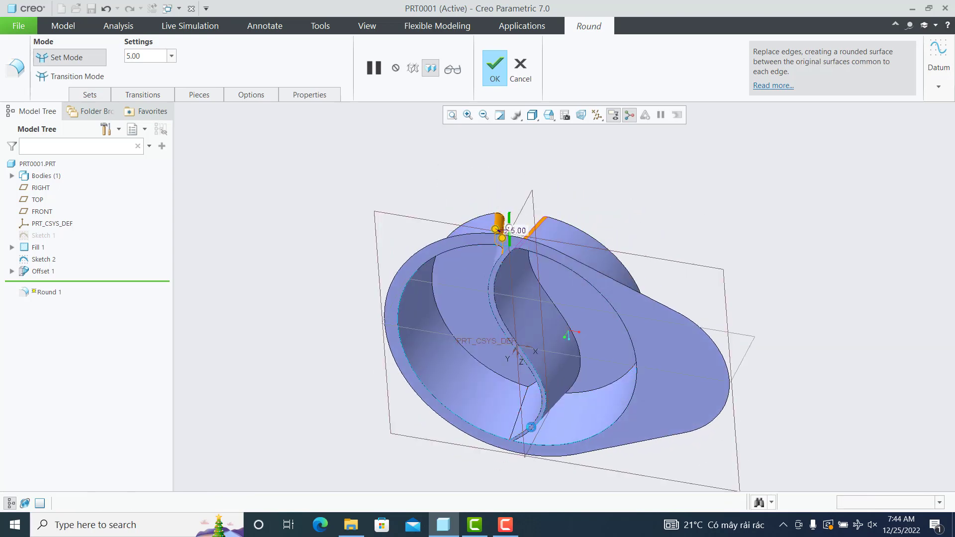
mouse_move(532, 427)
middle_mouse_down()
mouse_move(531, 411)
mouse_move(523, 444)
middle_mouse_up()
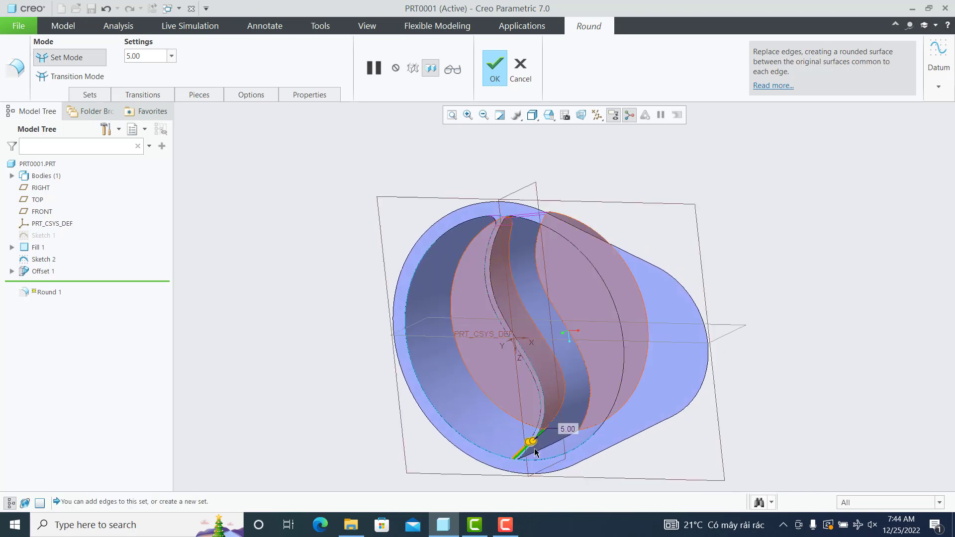
left_click(542, 454)
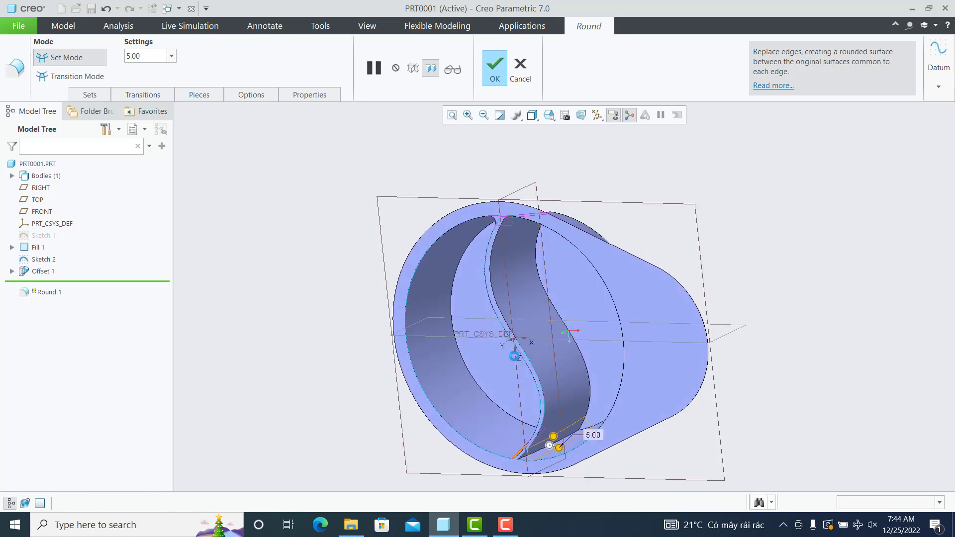
middle_click_drag(542, 450, 567, 328)
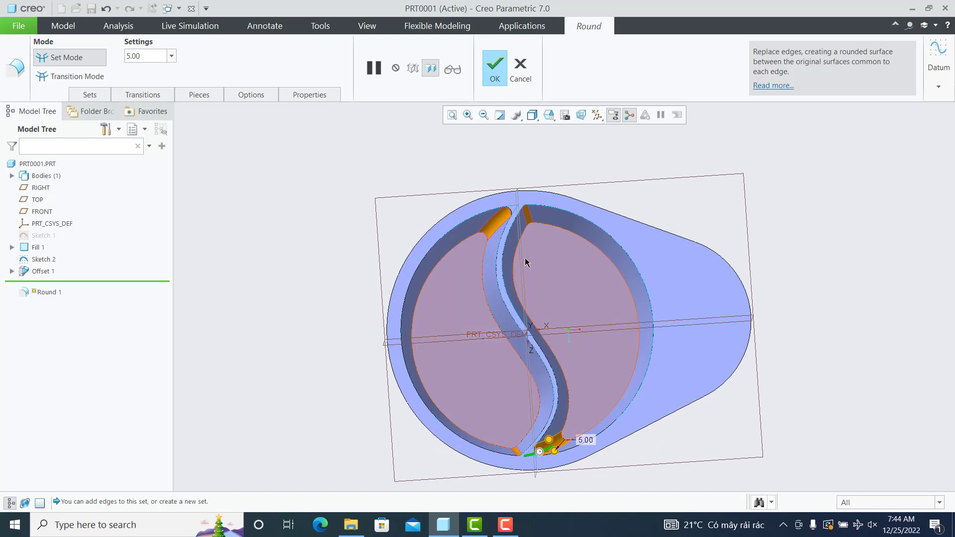
left_click(495, 80)
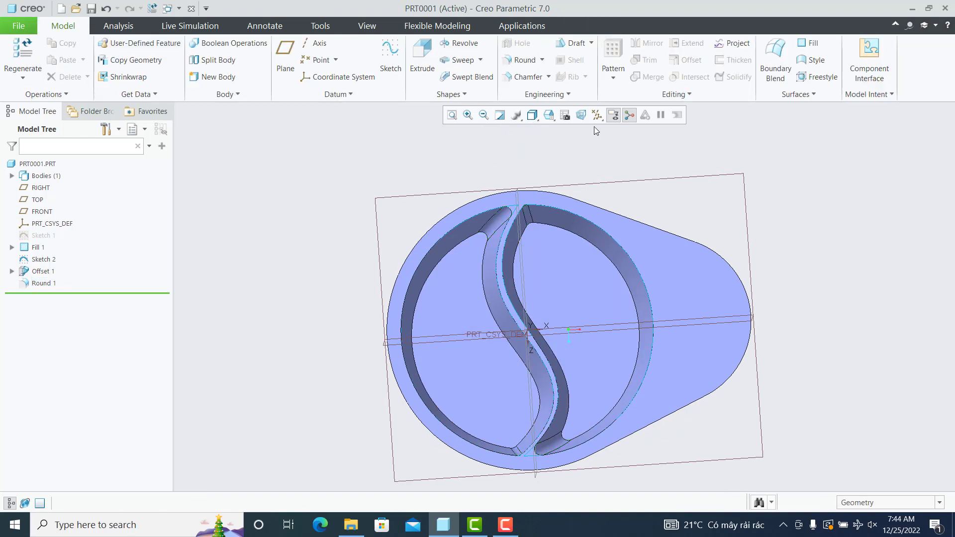
Add Round 2 at 5.00 to the right and left pocket edge chains
left_click(522, 60)
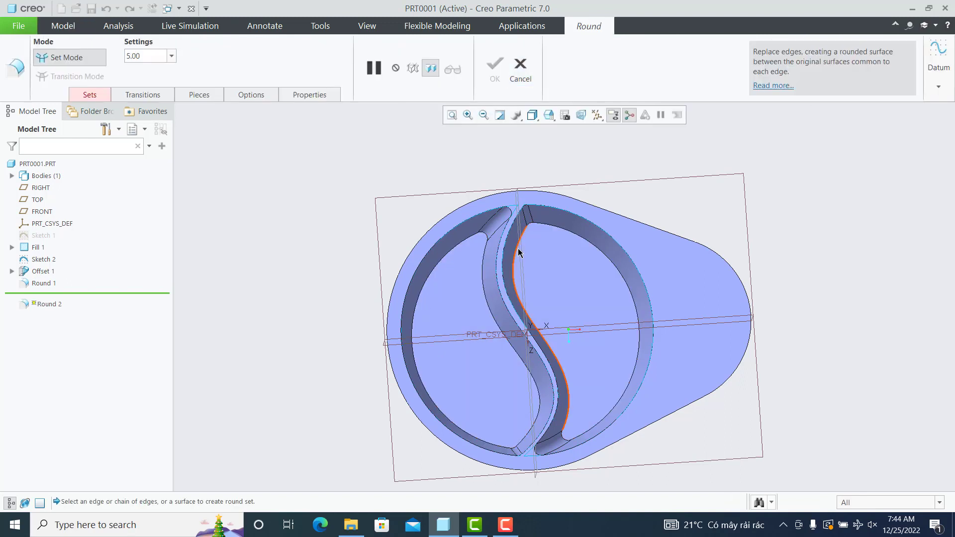
left_click(518, 252)
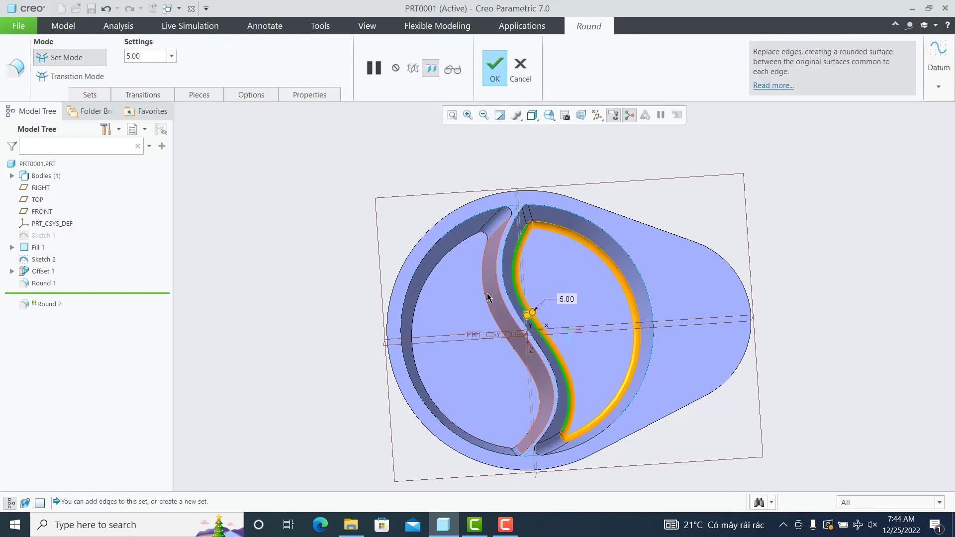
left_click(487, 298, "ctrl")
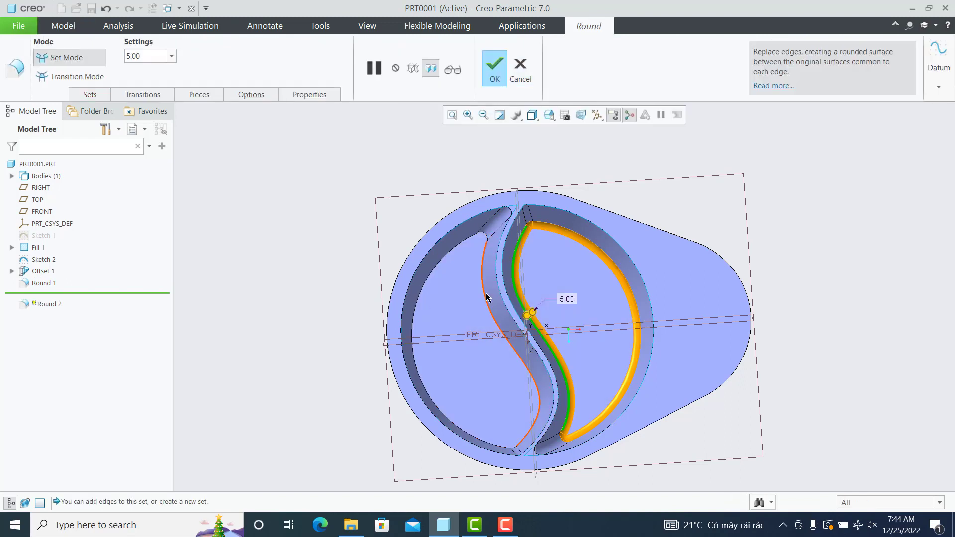
left_click(497, 71)
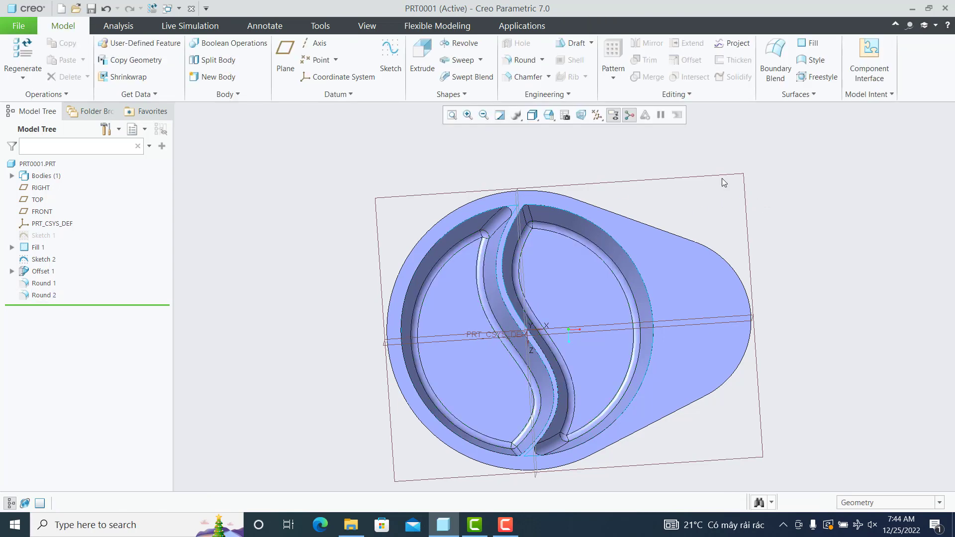
Round the rim and S-divider edge chains with a 2 mm radius as Round 3
left_click(523, 60)
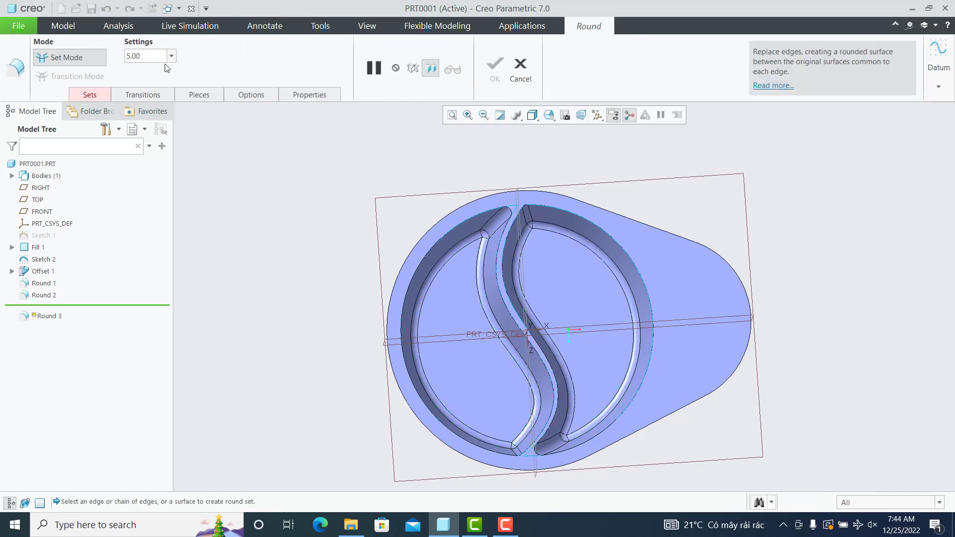
type("2")
key("Return")
left_click(564, 214)
left_click(512, 218)
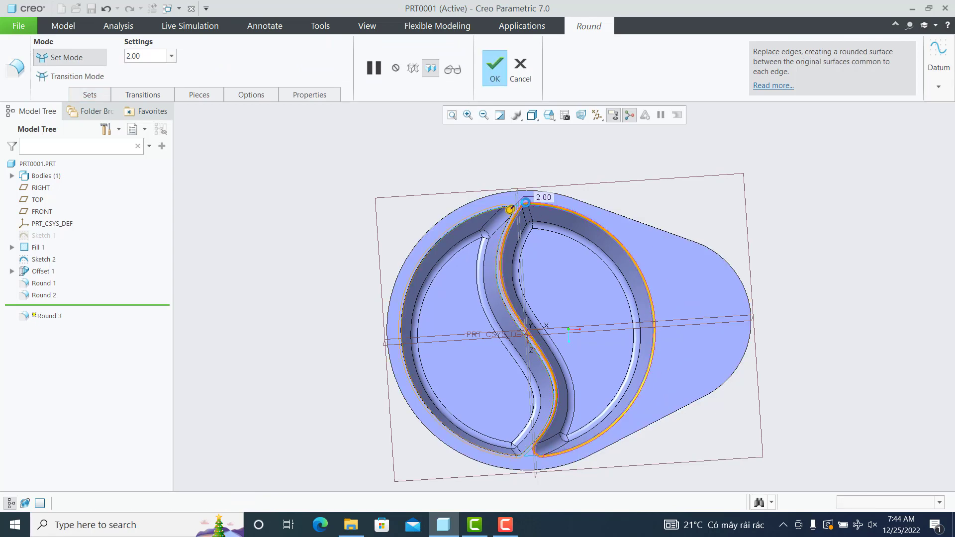
left_click(497, 67)
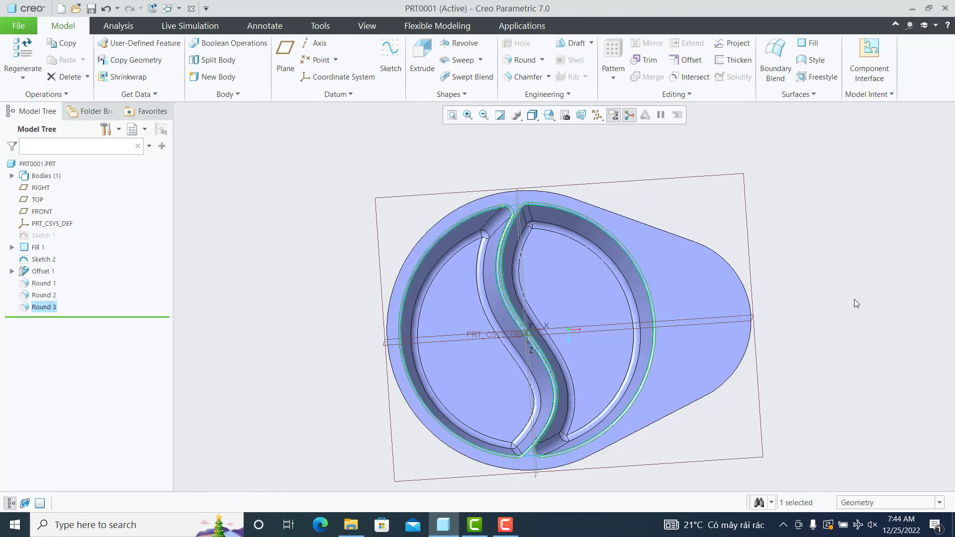
mouse_move(854, 299)
middle_mouse_down()
mouse_move(644, 303)
mouse_move(557, 209)
middle_mouse_up()
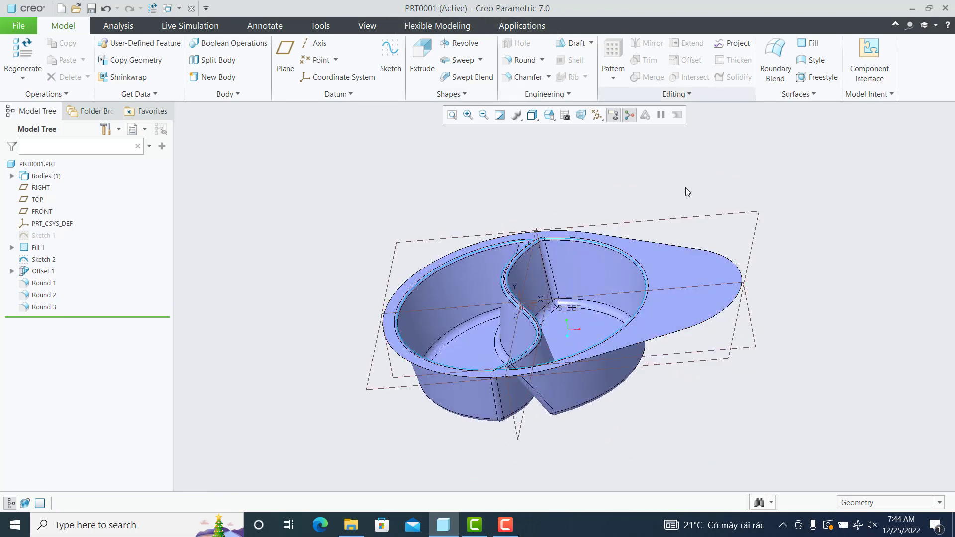
Thicken the Fill 1 dish quilt into a 2 mm solid wall
left_click(661, 273)
left_click(731, 60)
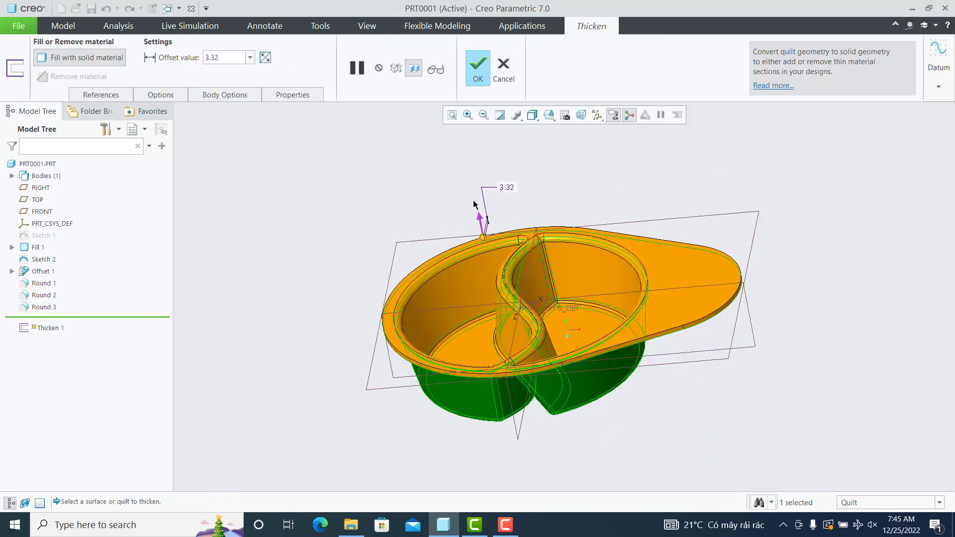
type("2")
key("Return")
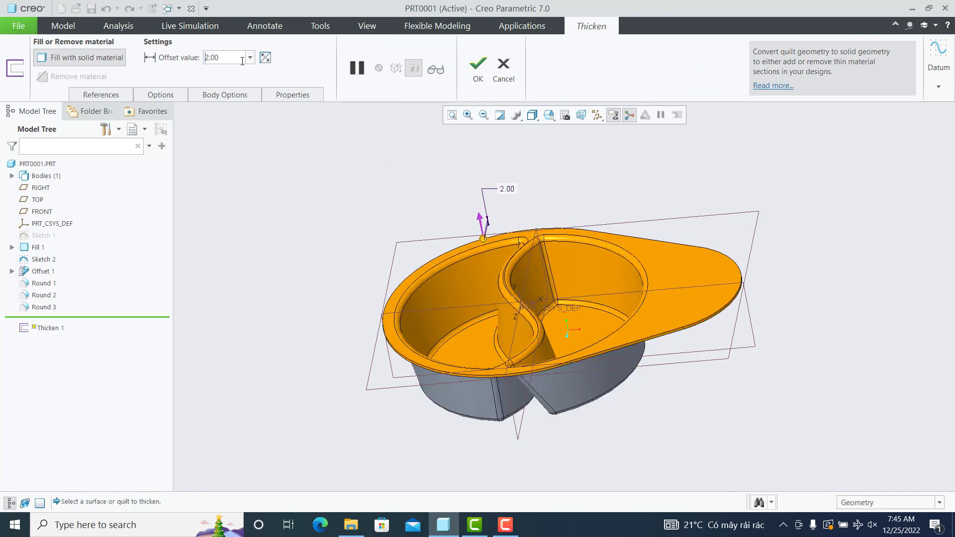
left_click(479, 66)
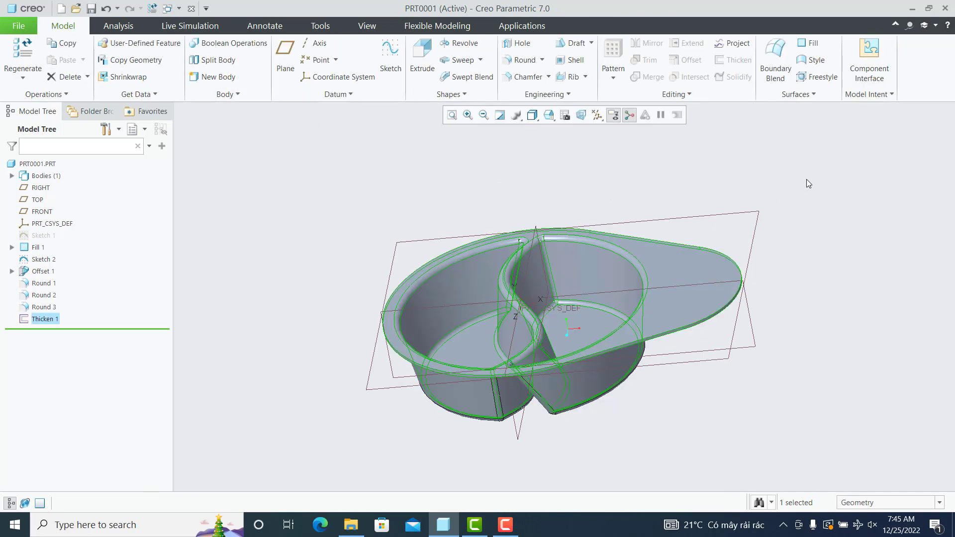
mouse_move(807, 179)
middle_mouse_down()
mouse_move(653, 254)
mouse_move(652, 243)
middle_mouse_up()
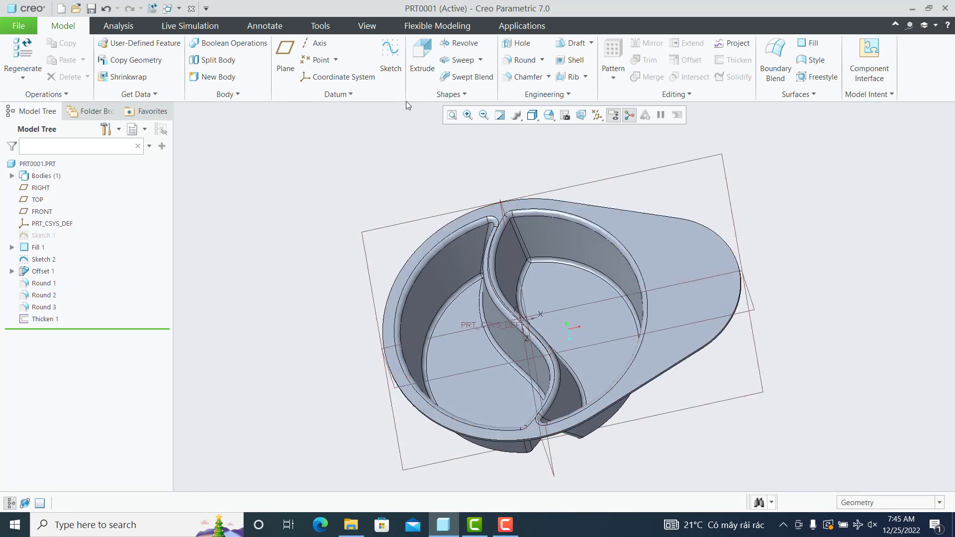
Start a sketch on TOP and draw a centre-and-axis ellipse on the tab
left_click(388, 51)
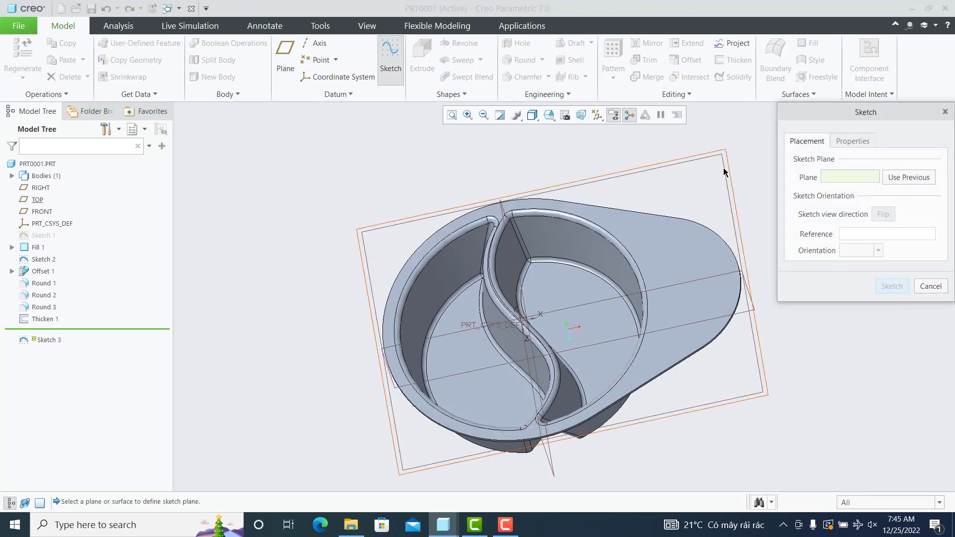
left_click(725, 164)
left_click(884, 286)
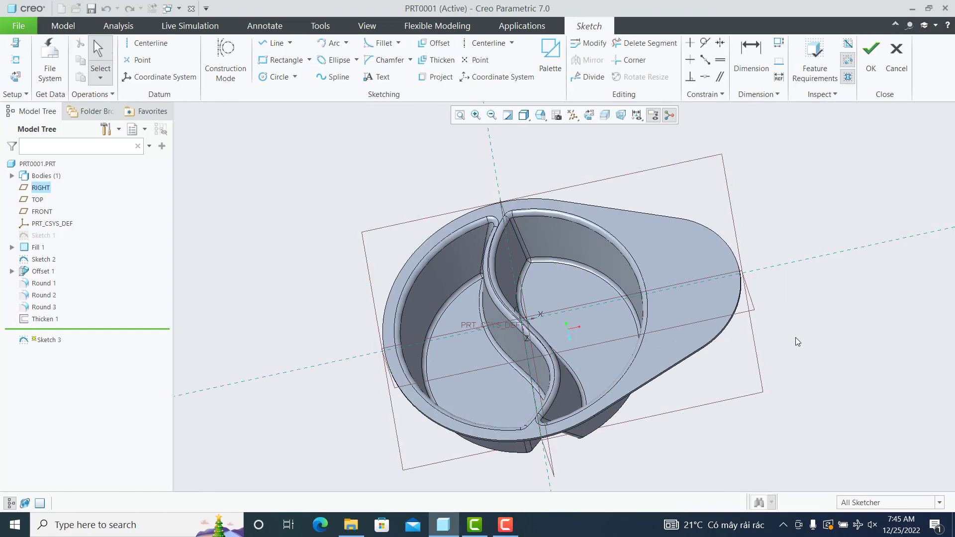
left_click(589, 115)
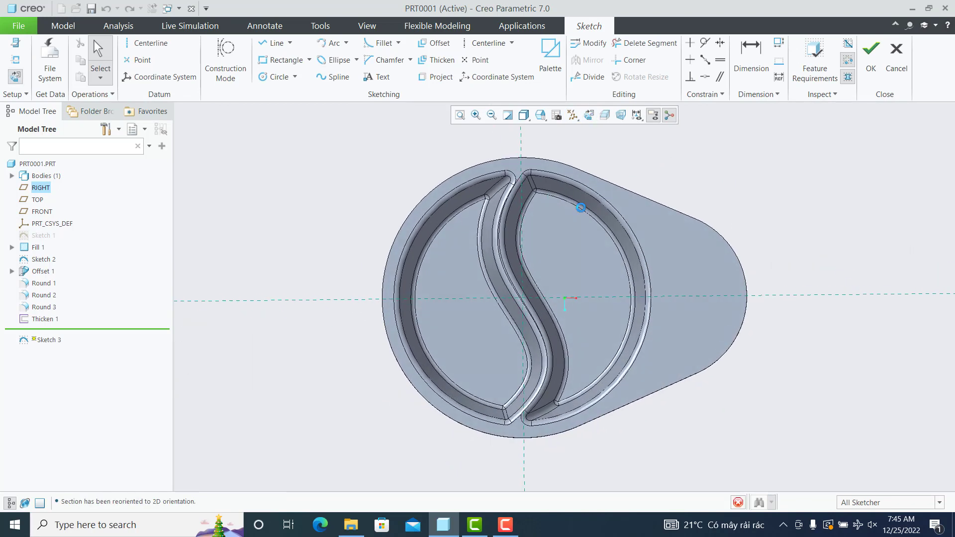
left_click(357, 60)
left_click(350, 87)
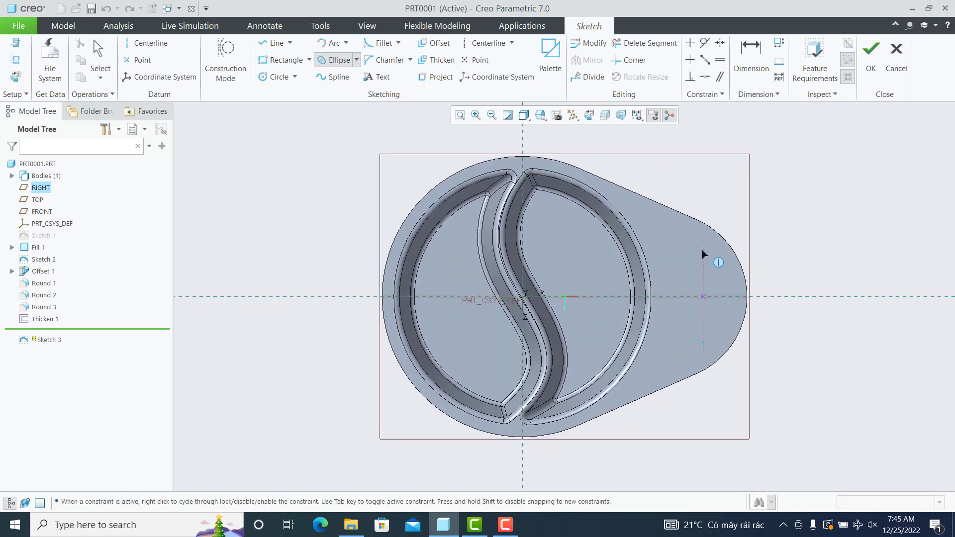
left_click(704, 254)
left_click(722, 278)
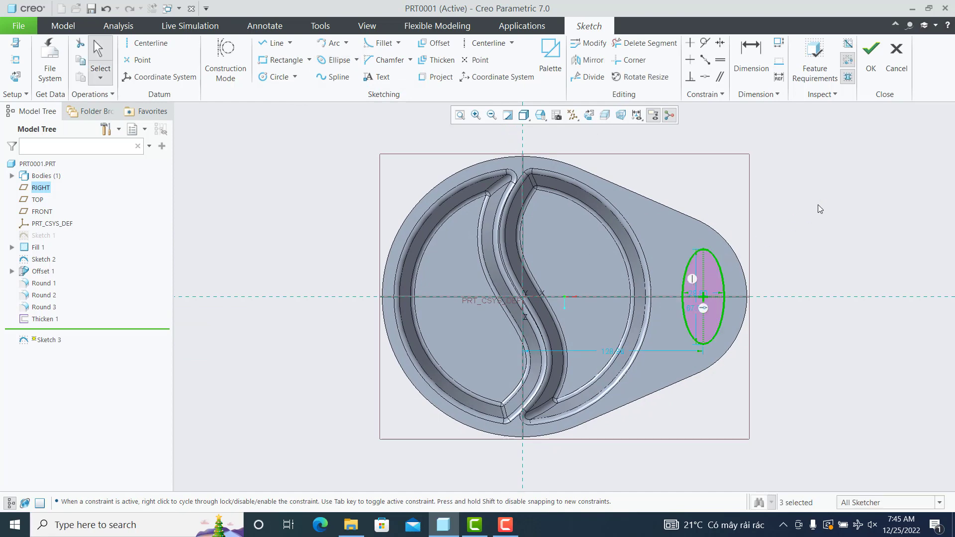
middle_click(703, 297)
Dimension the ellipse 30 wide, 60 high, and 130 from the dish centre
left_click(697, 295)
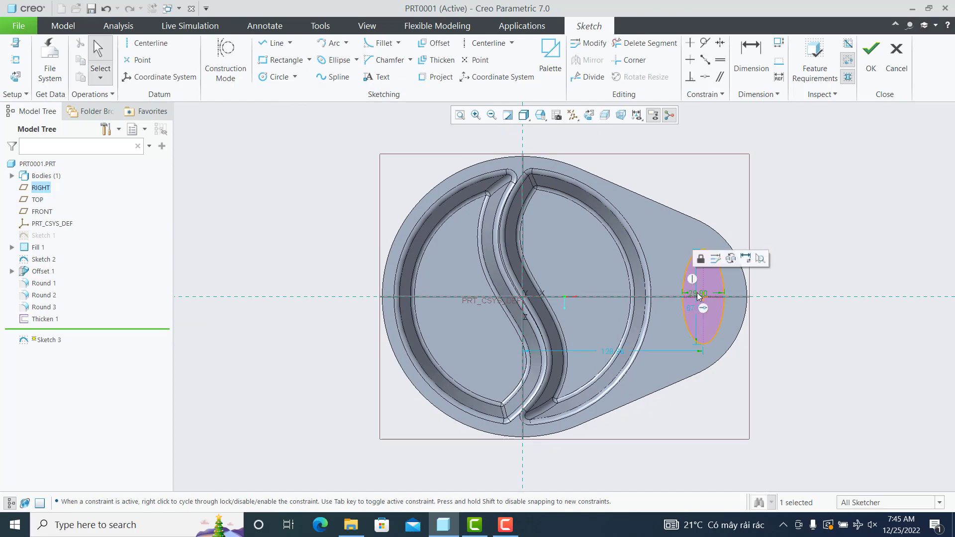
scroll(765, 286, "up", 3)
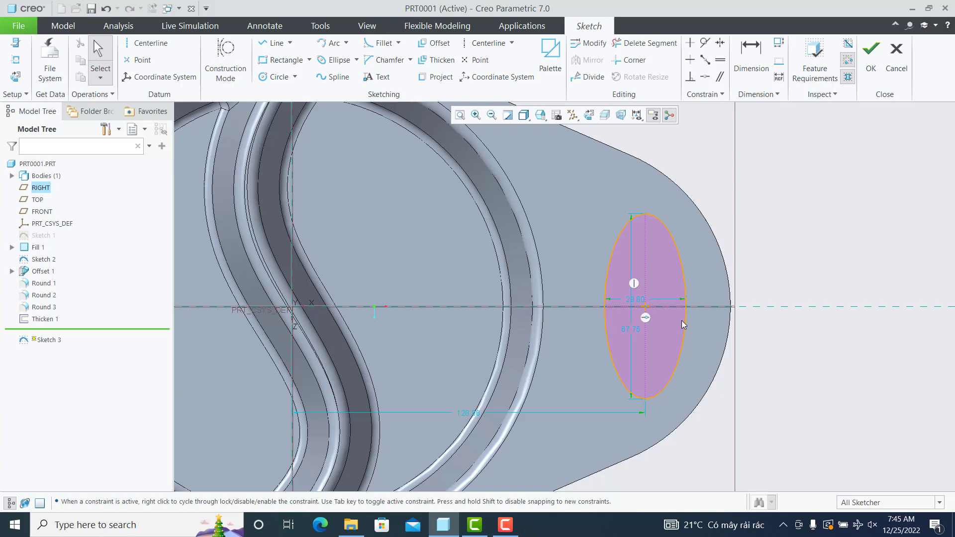
double_click(641, 302)
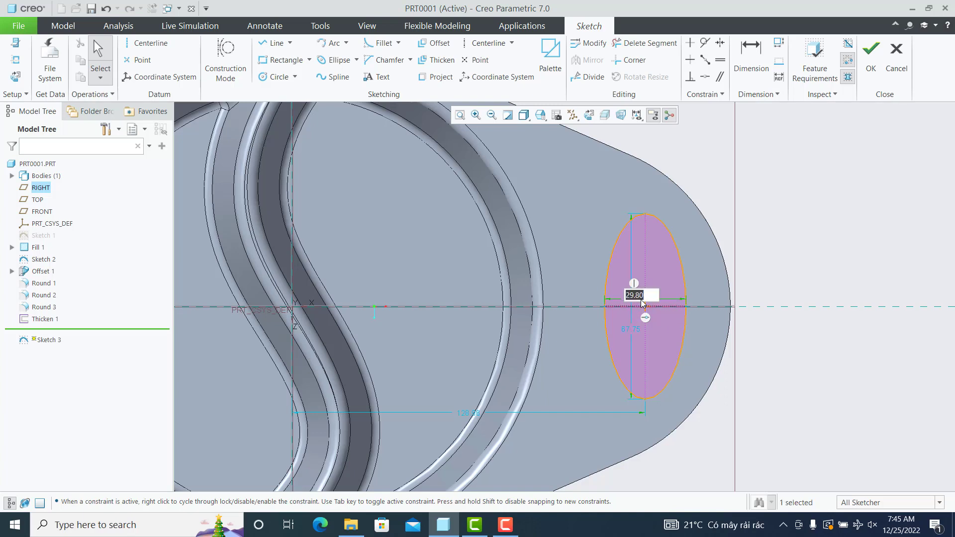
type("30")
key("Return")
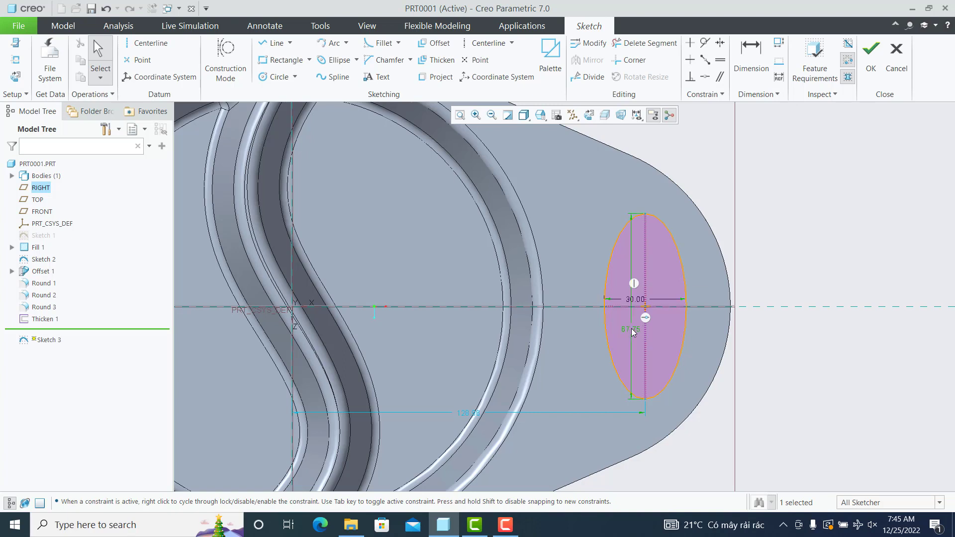
left_click(633, 331)
double_click(633, 331)
type("60")
key("Return")
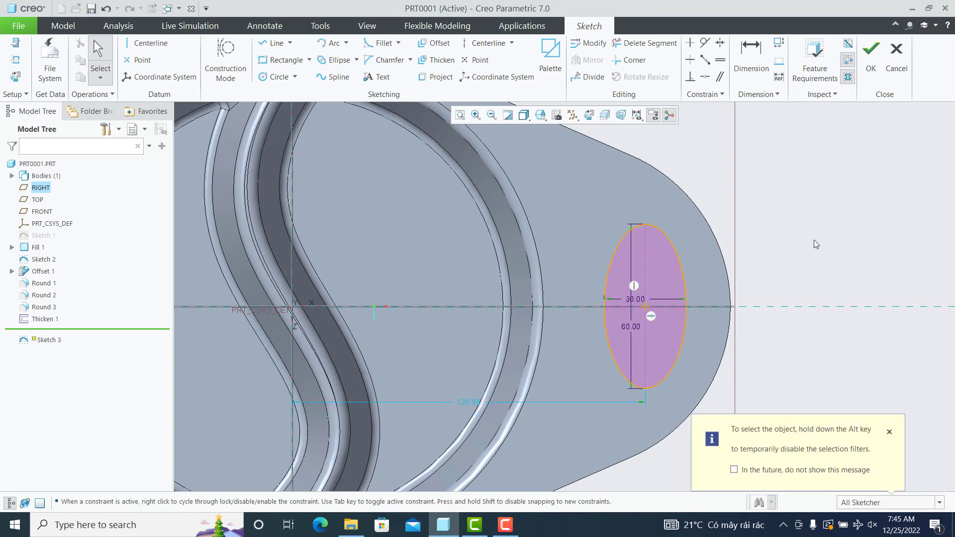
left_click(483, 405)
double_click(478, 405)
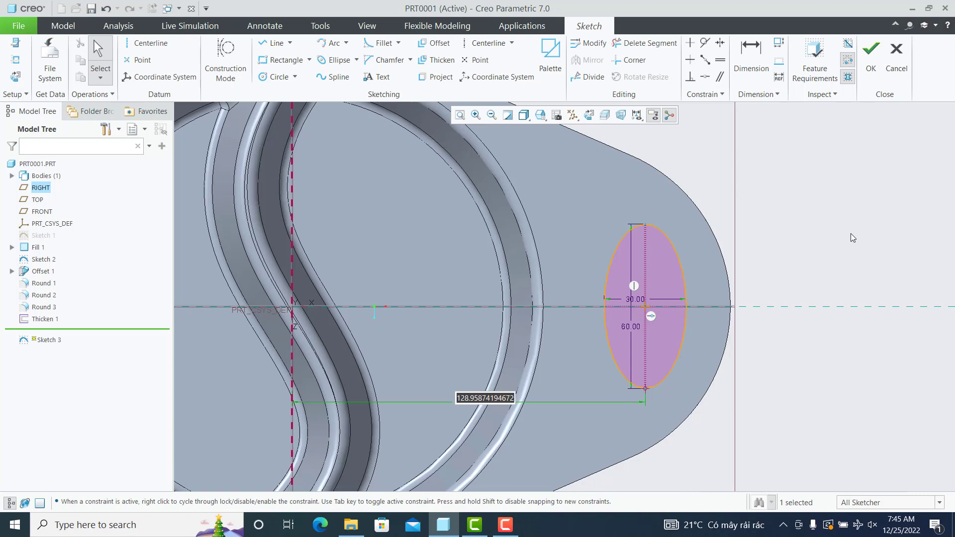
type("130")
key("Return")
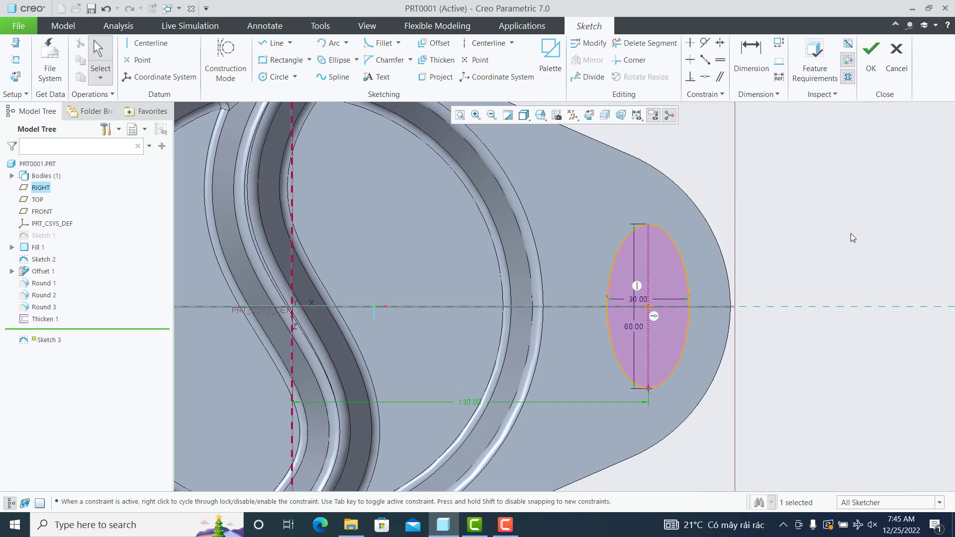
Extrude the elliptical sketch as a material-removing cut through the tab
left_click(871, 52)
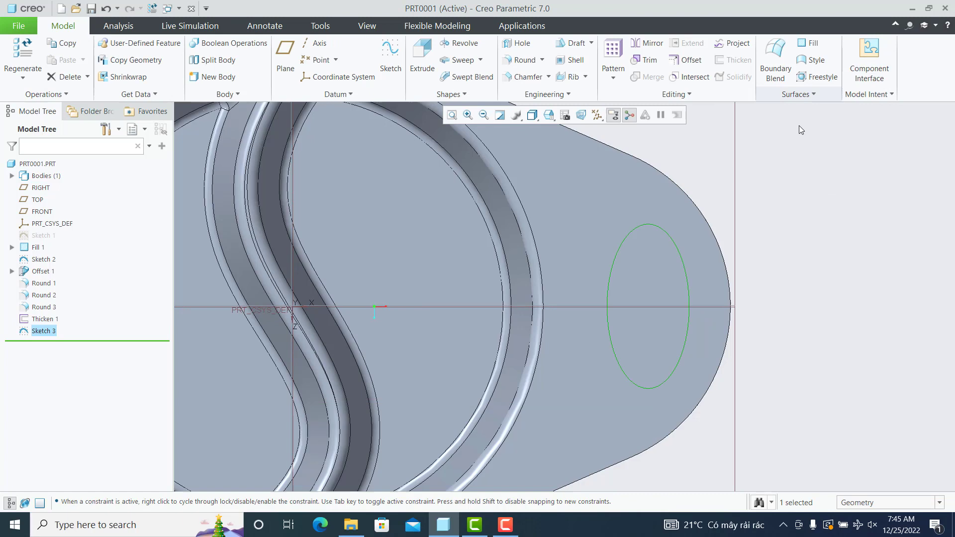
left_click(417, 54)
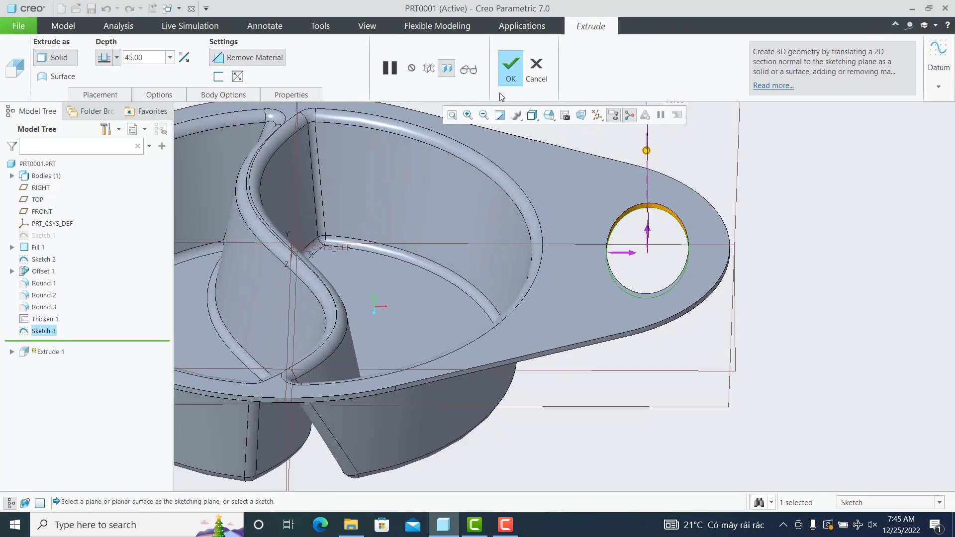
left_click(511, 75)
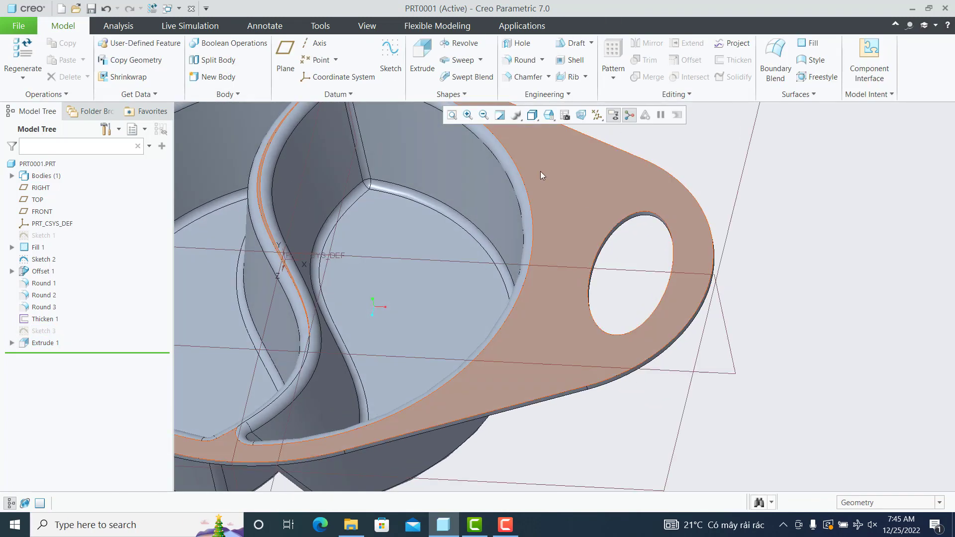
middle_click_drag(540, 171, 452, 119)
left_click(451, 118)
mouse_move(497, 299)
middle_mouse_down()
mouse_move(539, 259)
mouse_move(771, 264)
mouse_move(708, 185)
mouse_move(625, 194)
mouse_move(685, 294)
mouse_move(717, 207)
mouse_move(576, 281)
mouse_move(587, 318)
middle_mouse_up()
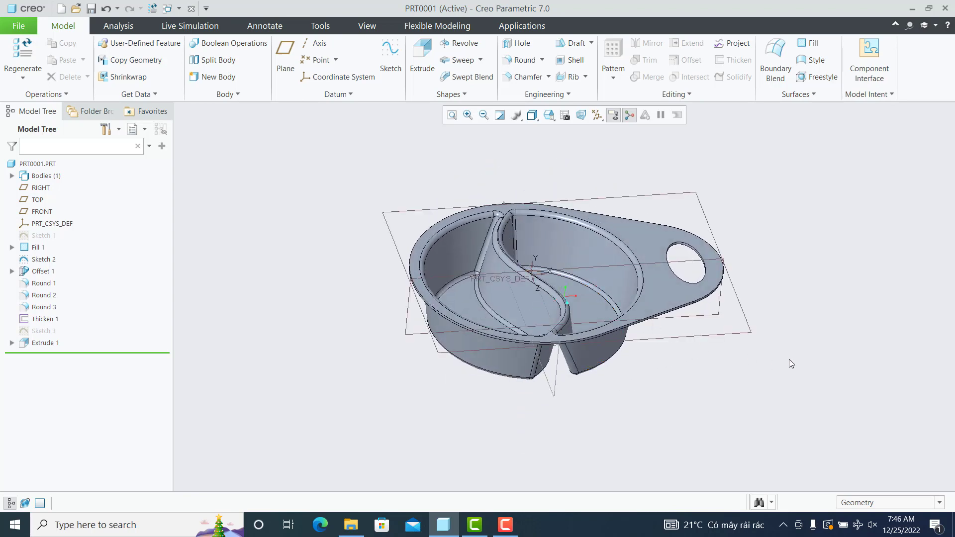